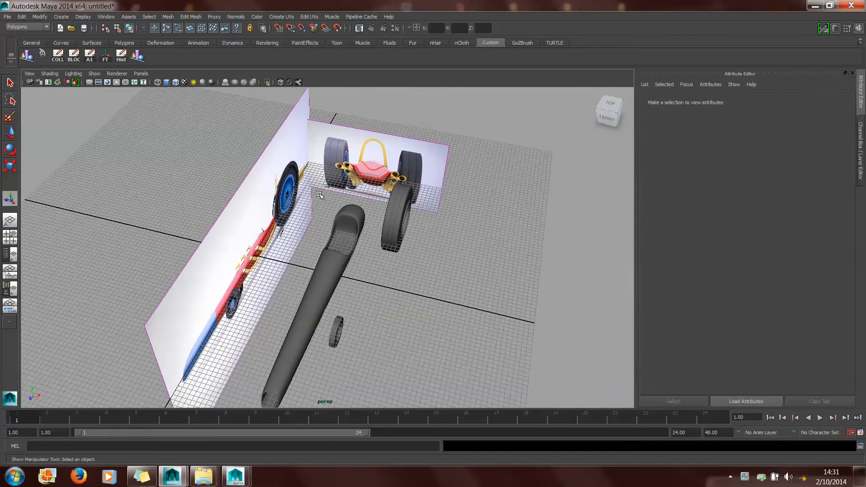
Move the side-view reference image plane away from the car along X to about -6.87 cm
left_click_drag(311, 212, 182, 216, "alt")
left_click(286, 232)
key("w")
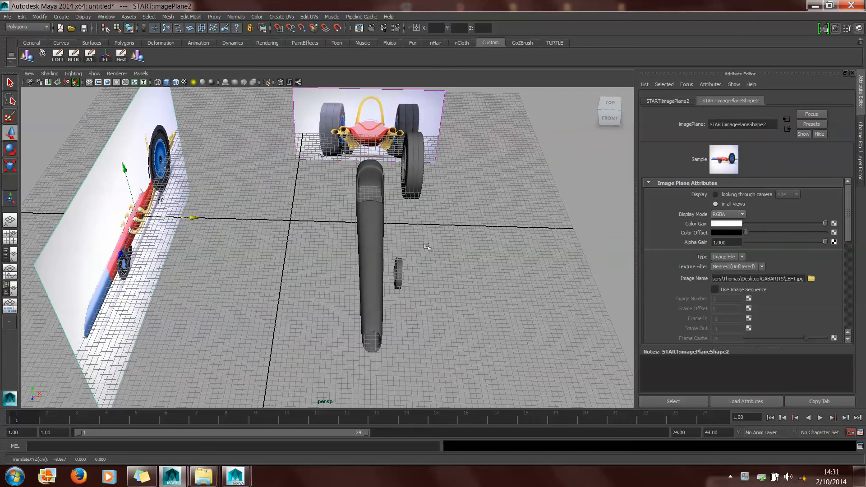
In the top view, move the car body onto the world origin using grid snapping, centring it on the grid axes
left_click(371, 212)
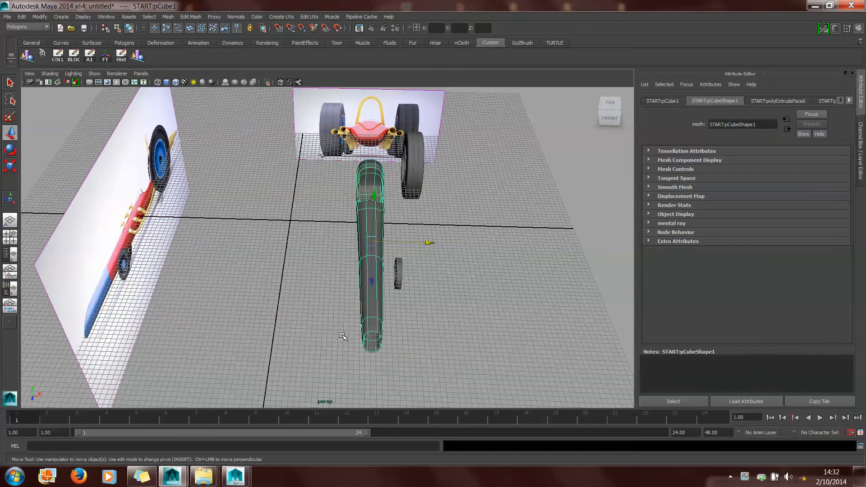
left_click_drag(380, 284, 372, 243, "alt")
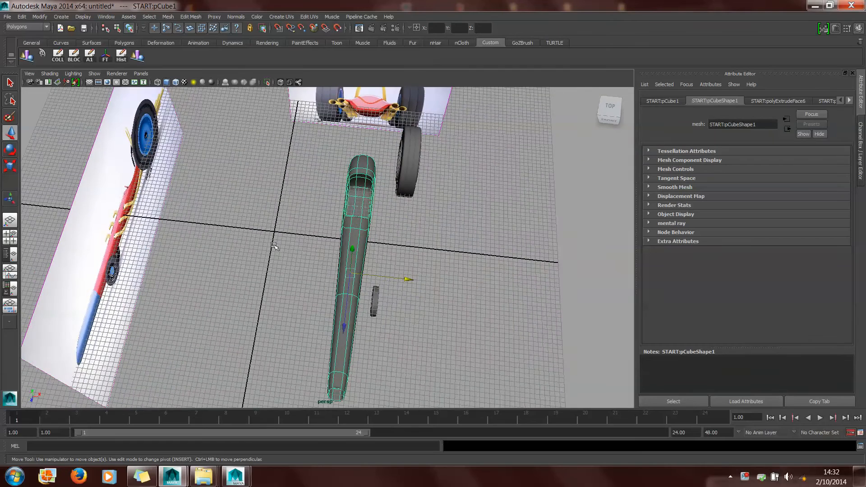
key("space")
key("space")
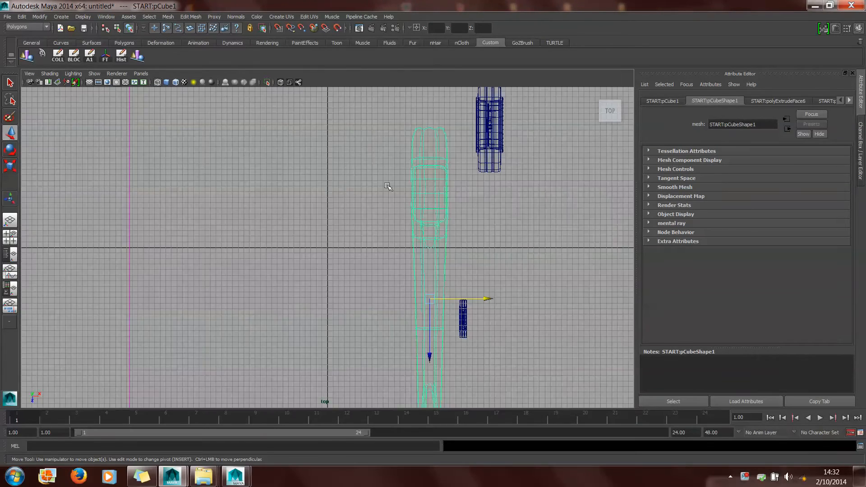
scroll(387, 186, "up", 1)
middle_click_drag(387, 185, 344, 222, "alt")
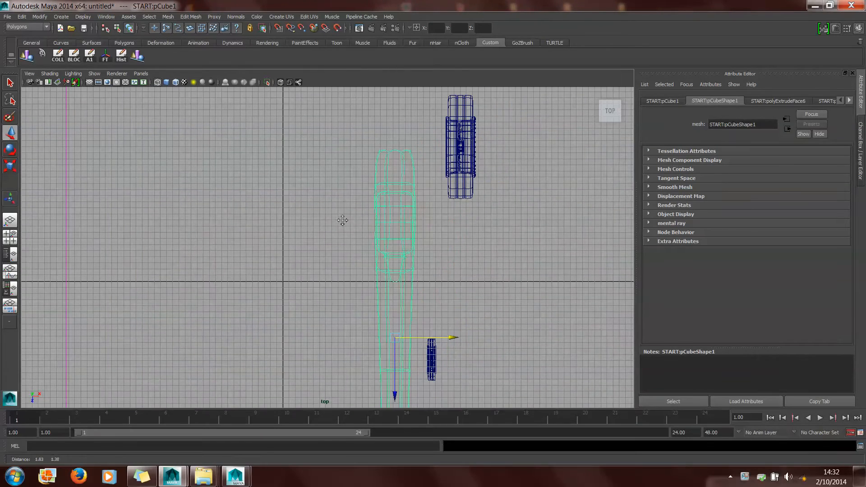
left_click(279, 28)
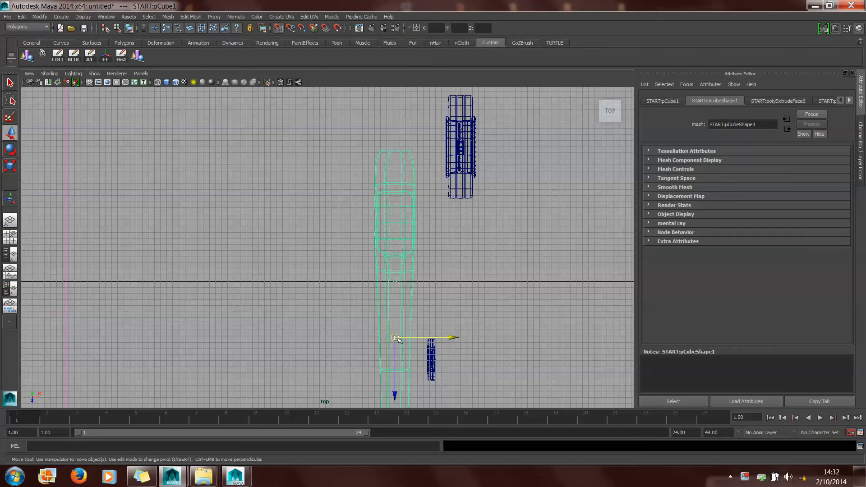
left_click_drag(395, 338, 283, 281)
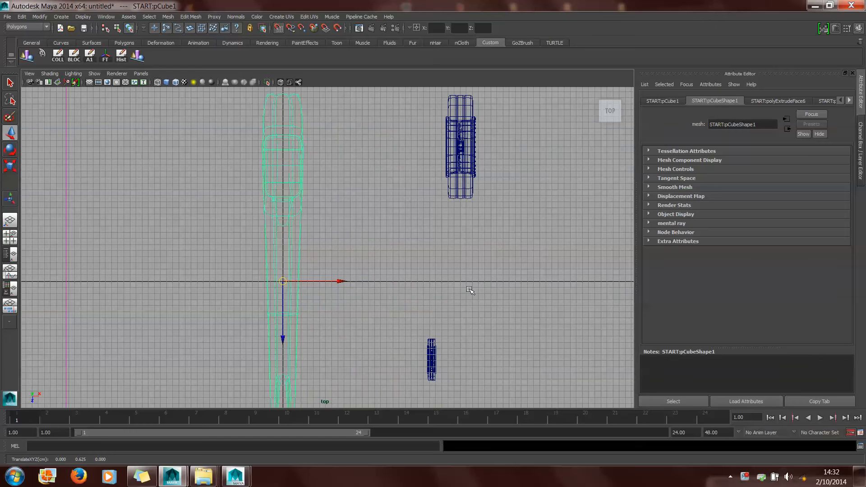
left_click(278, 29)
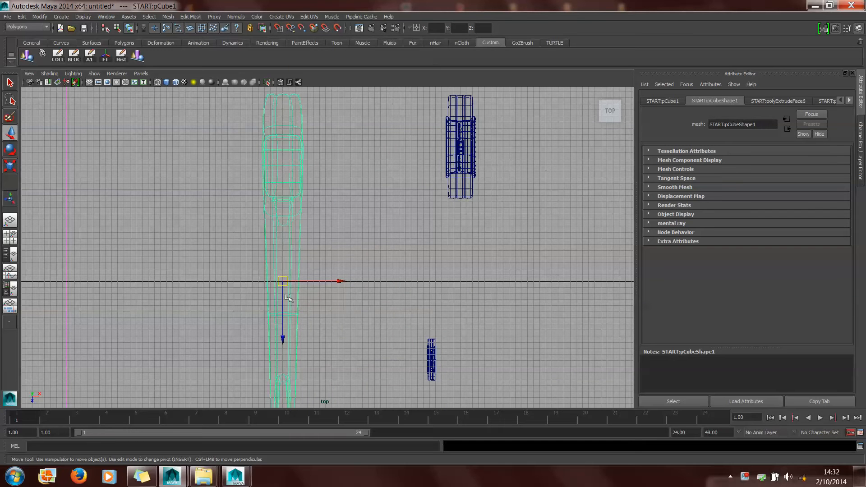
scroll(287, 289, "up", 2)
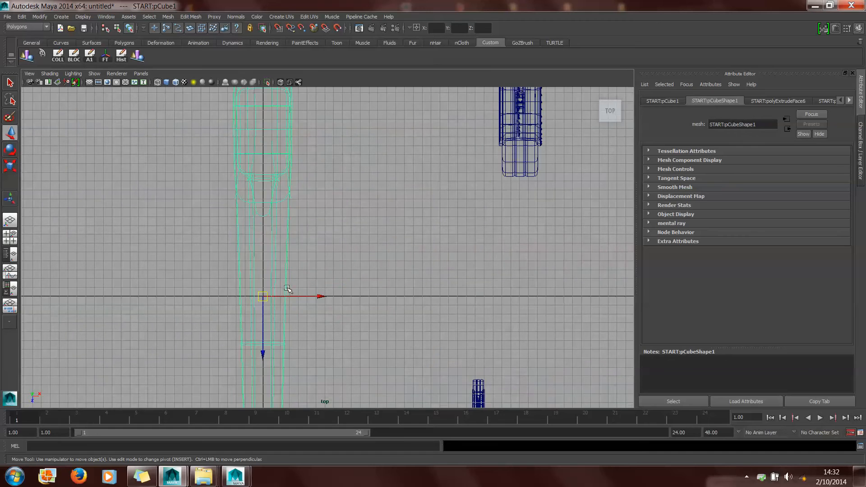
middle_click_drag(331, 266, 438, 217, "alt")
scroll(503, 263, "up", 3)
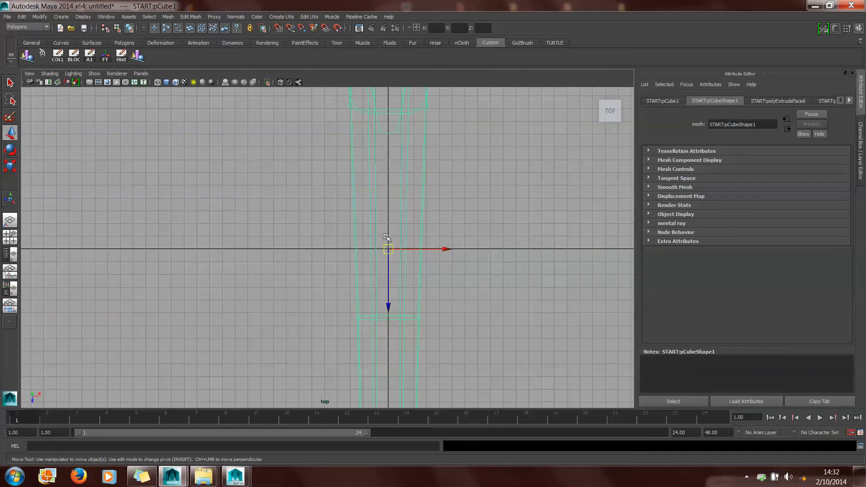
Select all parts of the front and rear wheels and move them along X close to the car body
key("space")
key("space")
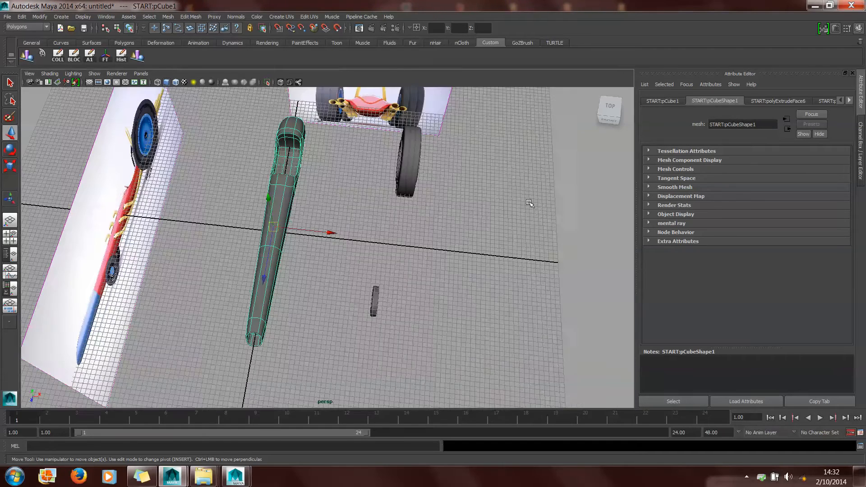
middle_click_drag(410, 187, 425, 211, "alt")
left_click_drag(353, 354, 496, 147)
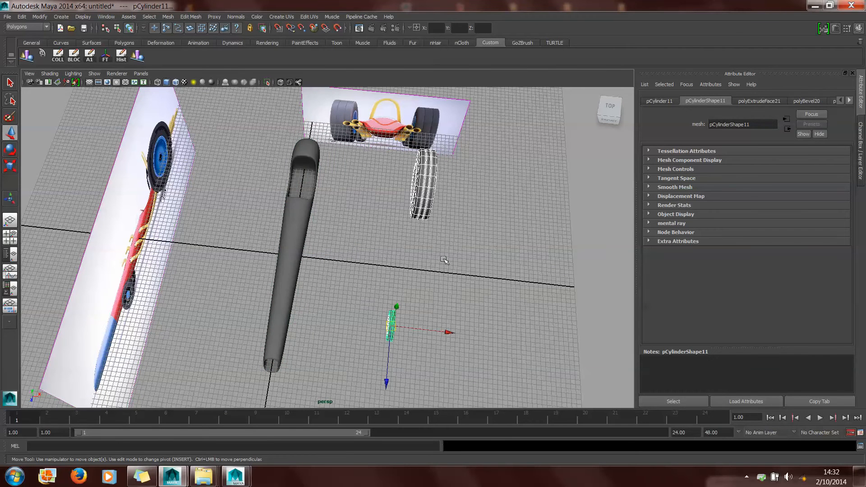
left_click_drag(426, 330, 336, 305)
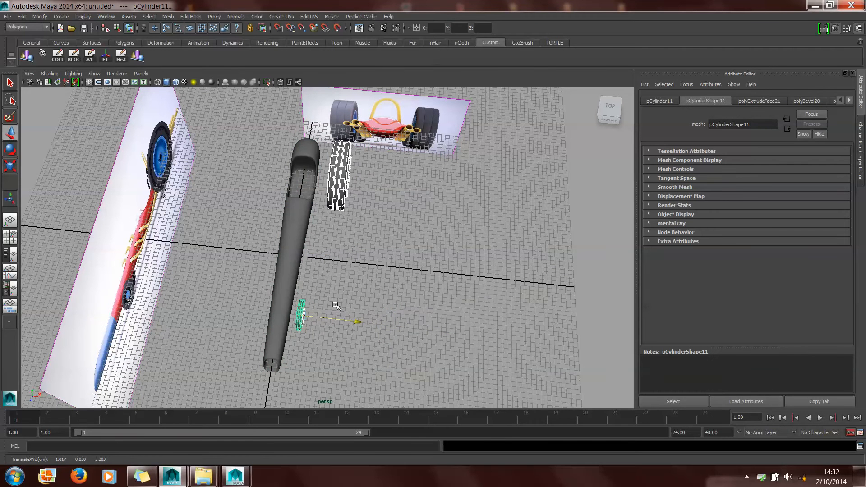
In the side view, move the car body along its length to line up with the nose and cockpit in the reference image
key("space")
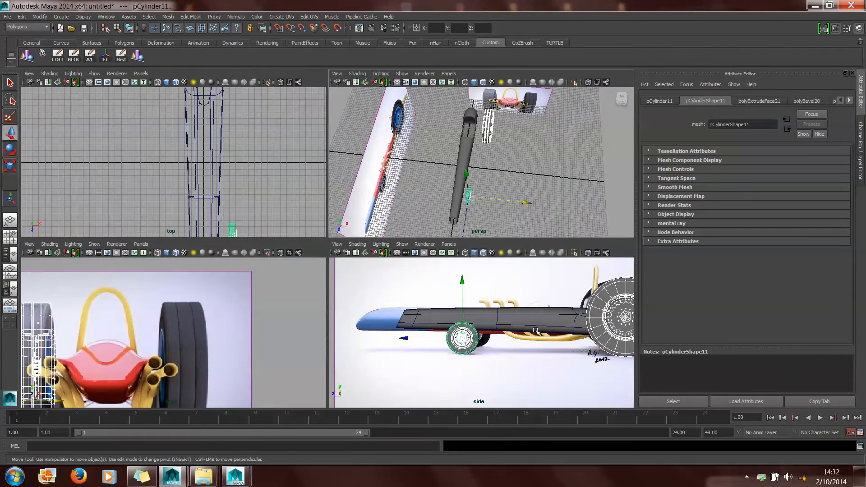
key("space")
scroll(487, 327, "up", 4)
left_click(448, 286)
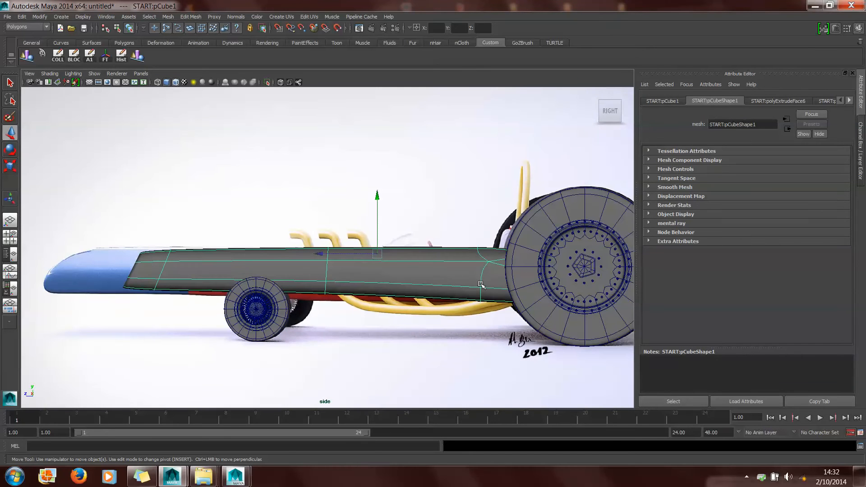
left_click_drag(353, 254, 274, 256)
middle_click_drag(525, 235, 490, 242, "alt")
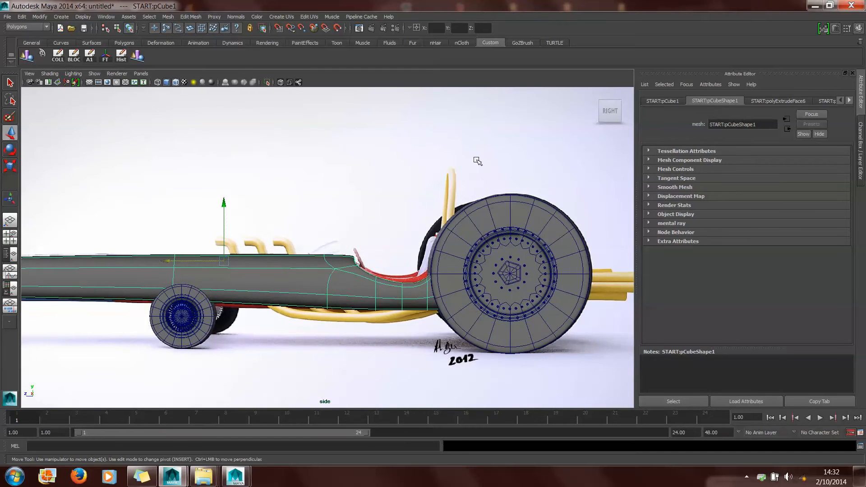
Select the rear wheel and set the side view to wireframe display to compare it with the reference image
key("space")
right_click_drag(497, 149, 573, 193, "alt")
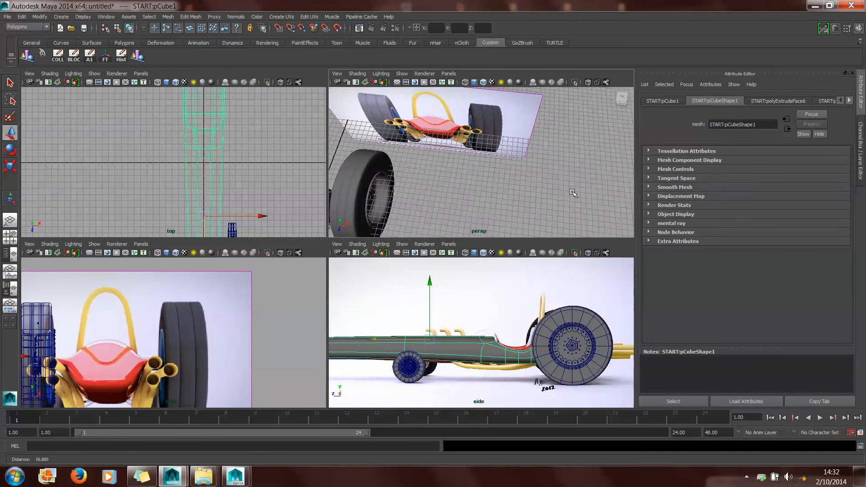
left_click_drag(573, 193, 514, 202, "alt")
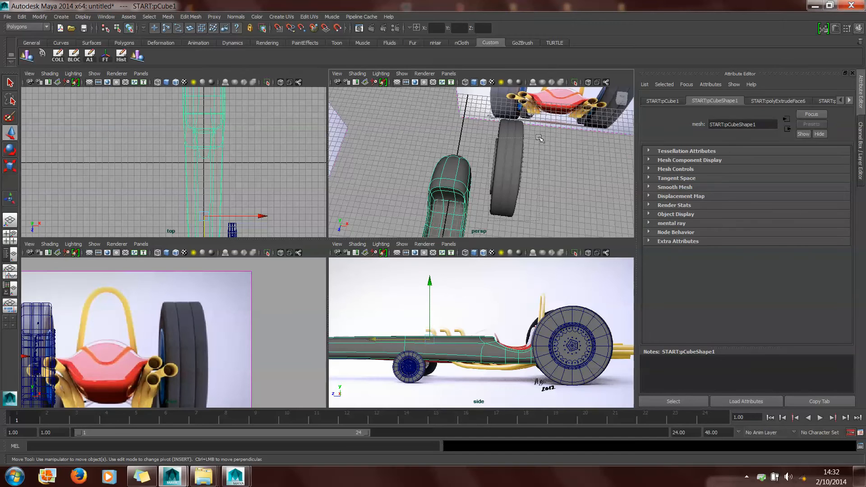
left_click_drag(540, 139, 508, 183)
middle_click_drag(573, 342, 514, 319, "alt")
scroll(514, 320, "up", 3)
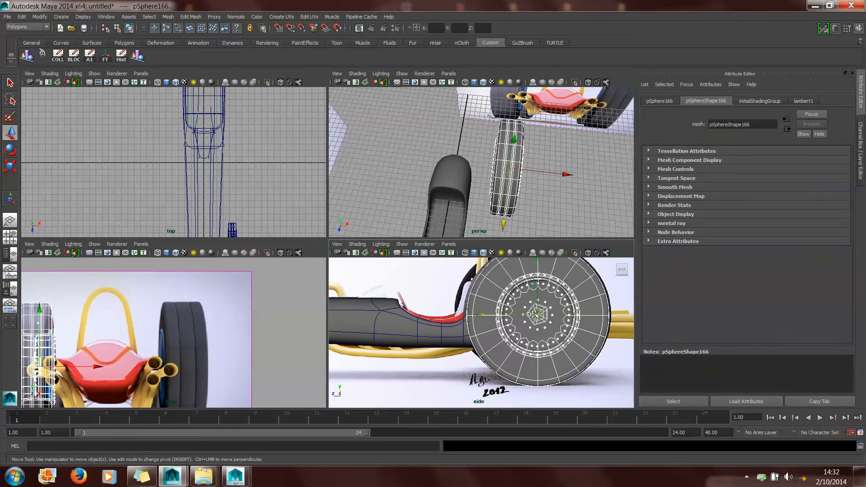
key("4")
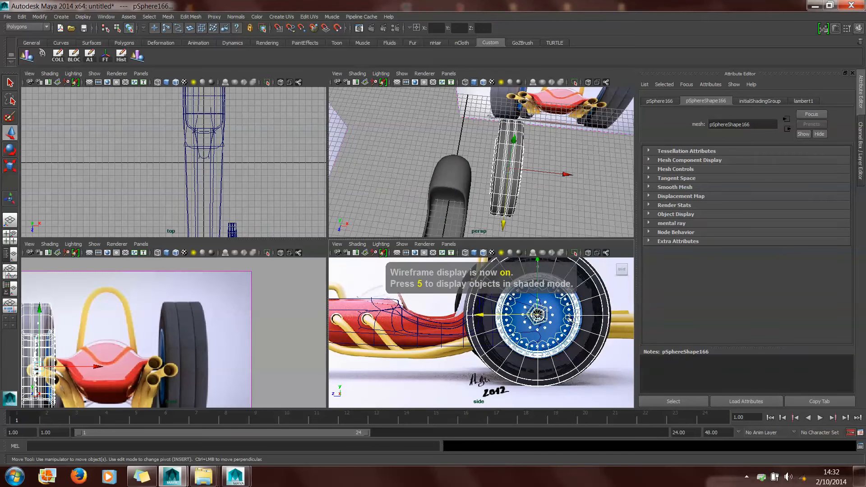
key("space")
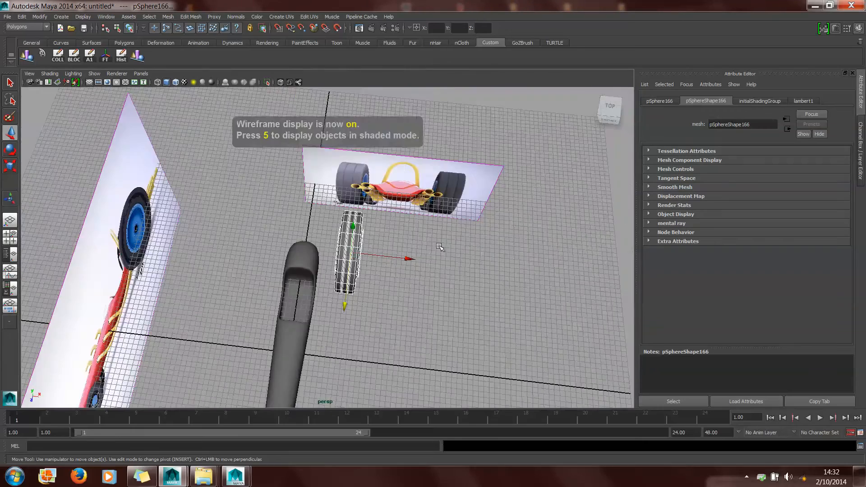
Move the front-view reference image plane along X to about -0.19 cm, lining its car up with the modelled body
left_click_drag(554, 170, 512, 177, "alt")
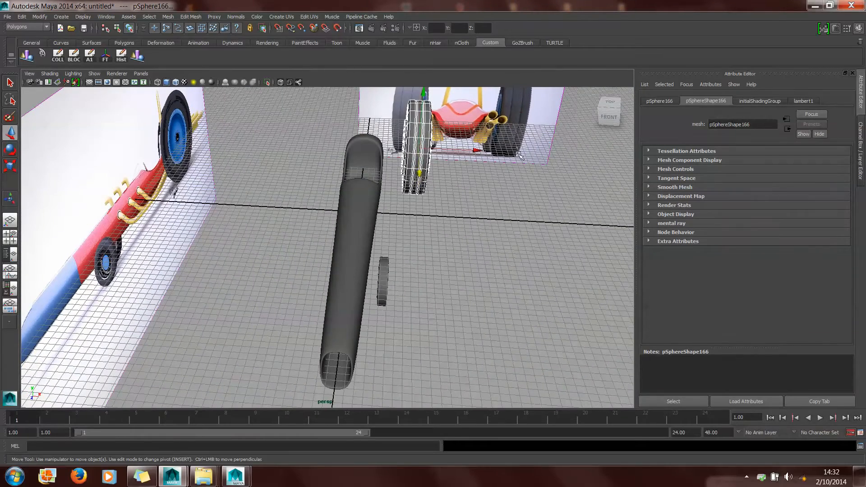
left_click(518, 184)
left_click_drag(514, 119, 423, 102)
key("space")
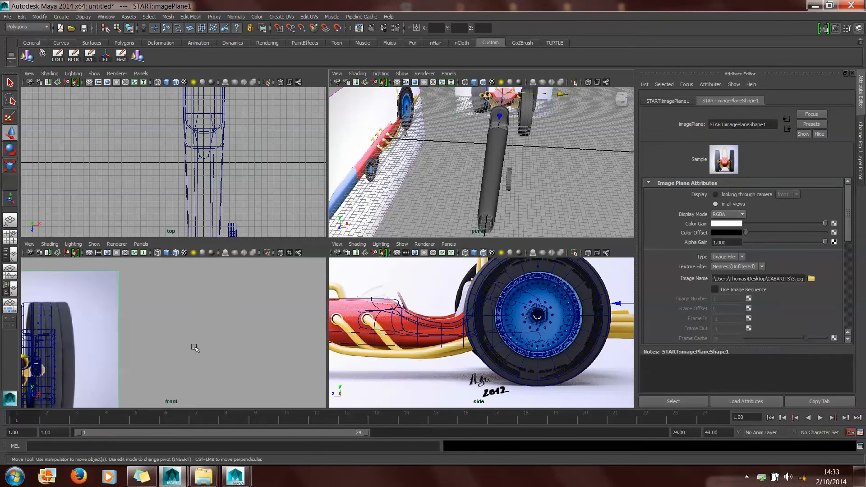
key("space")
middle_click_drag(258, 332, 478, 240, "alt")
scroll(388, 239, "down", 8)
scroll(389, 239, "up", 5)
left_click_drag(288, 250, 274, 250)
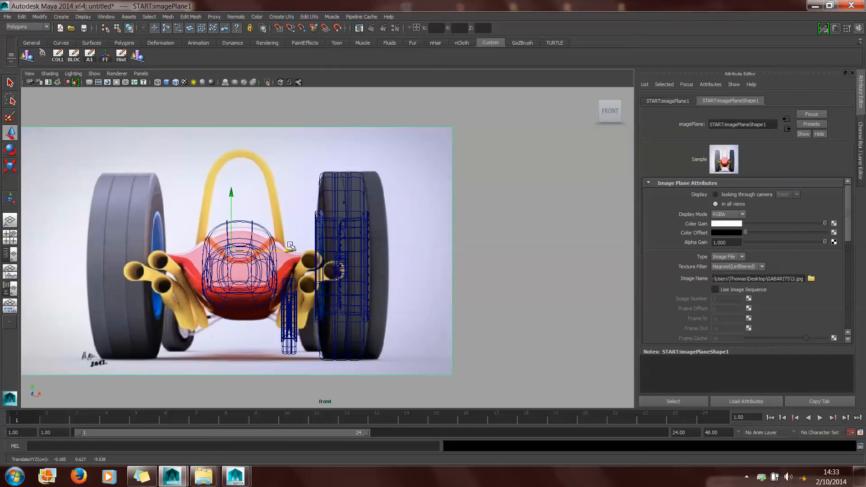
Select all parts of the rear wheel in the perspective view and group them
key("space")
key("space")
left_click_drag(430, 219, 412, 311, "alt")
left_click_drag(396, 208, 482, 344)
left_click_drag(389, 322, 402, 266)
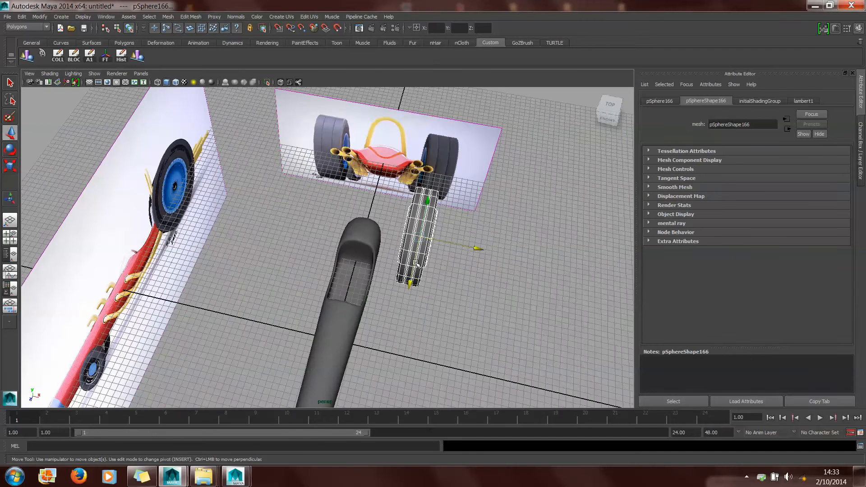
key("ctrl+g")
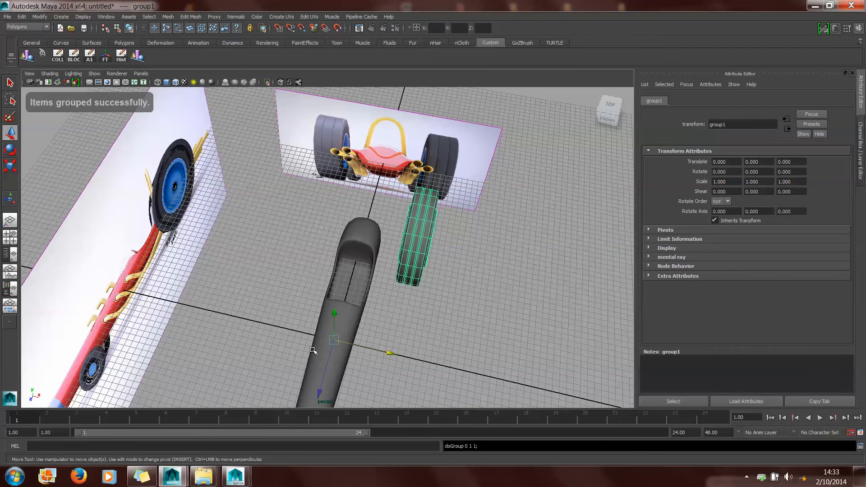
Duplicate the rear wheel group and mirror the copy to the other side of the body with a Scale X of -1
middle_click_drag(333, 343, 305, 307, "alt")
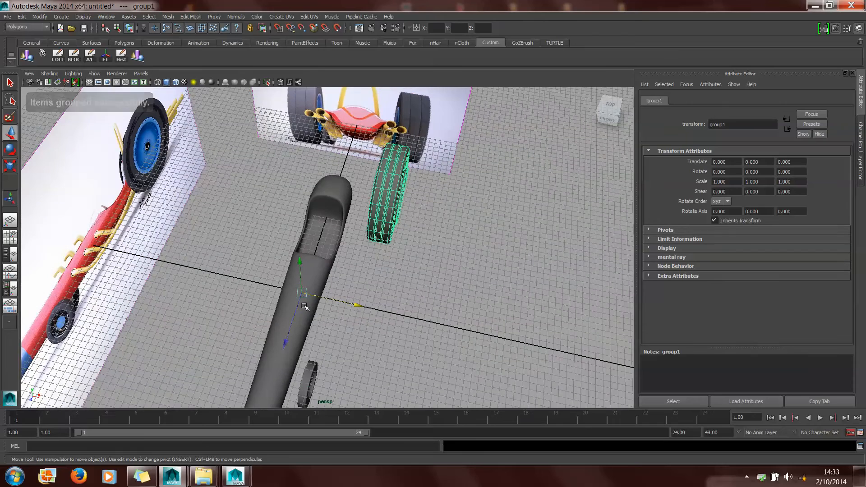
middle_click_drag(352, 286, 343, 305, "alt")
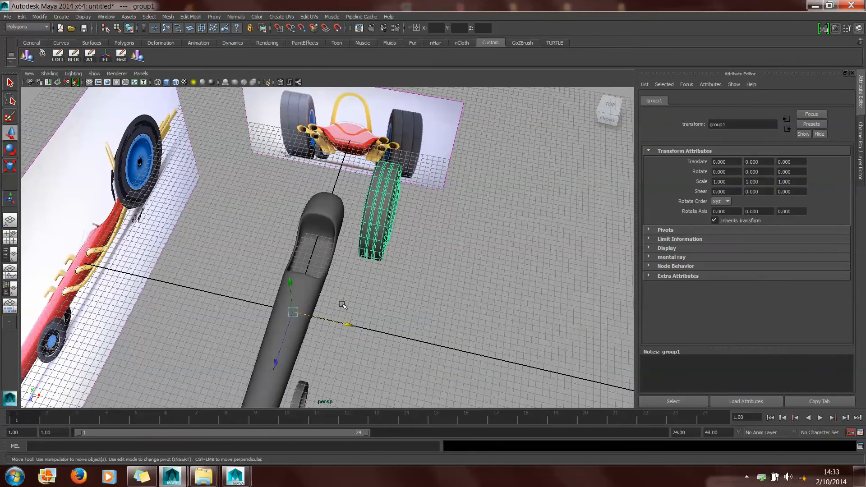
key("ctrl+d")
key("ctrl+a")
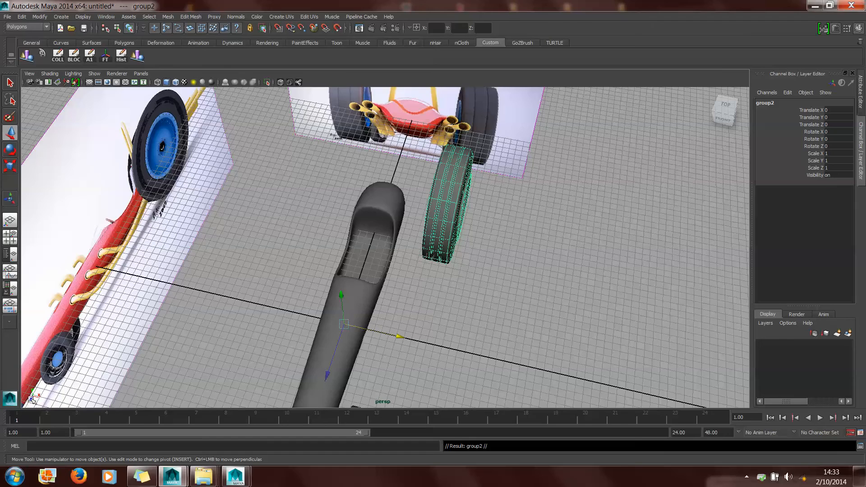
left_click_drag(32, 400, 38, 403, "alt")
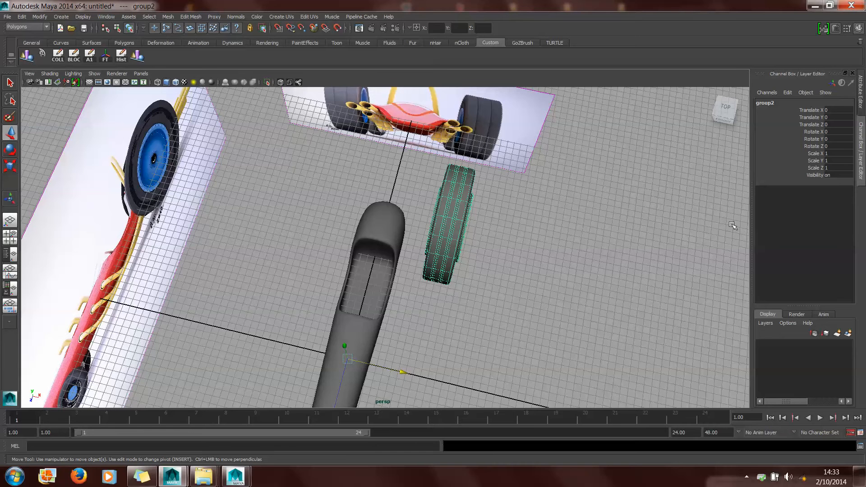
left_click(838, 154)
type("-1")
key("Return")
Select all parts of the small front wheel beside the body and group them
left_click_drag(597, 388, 440, 329, "alt")
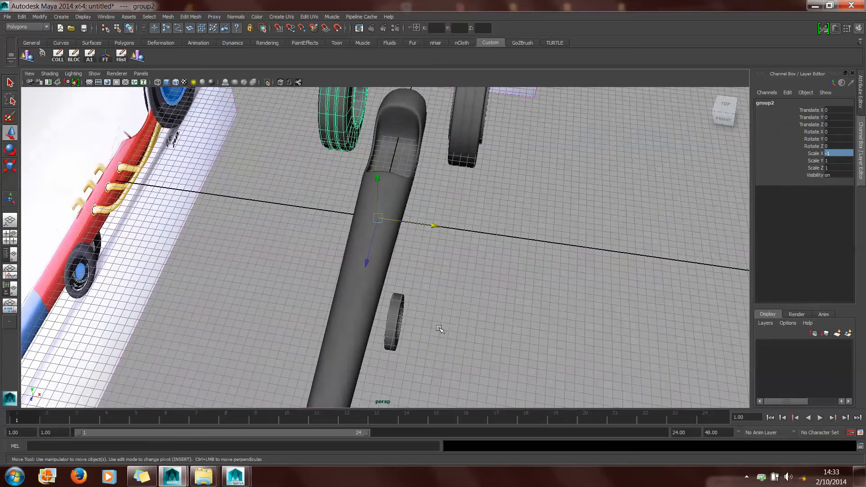
left_click(399, 348)
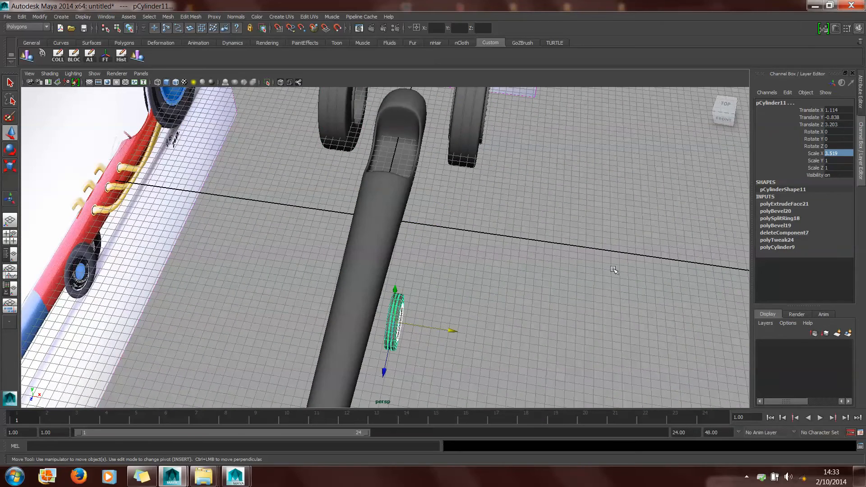
middle_click_drag(541, 296, 540, 296)
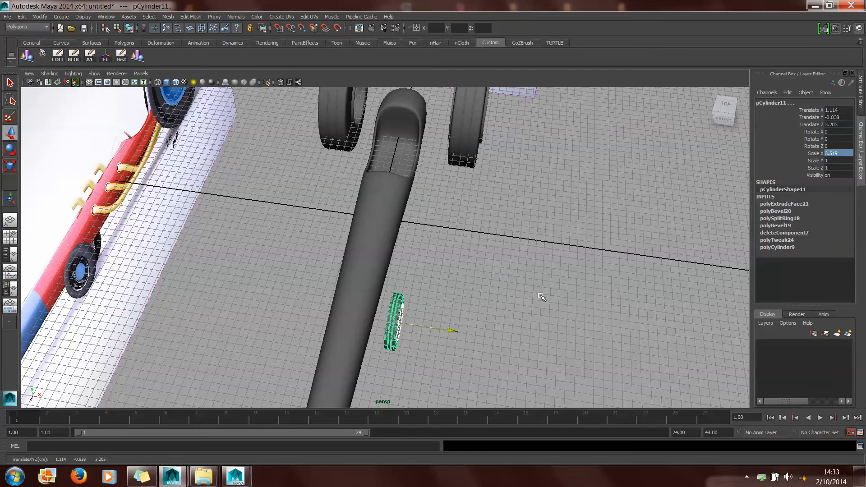
left_click_drag(504, 300, 524, 298, "alt")
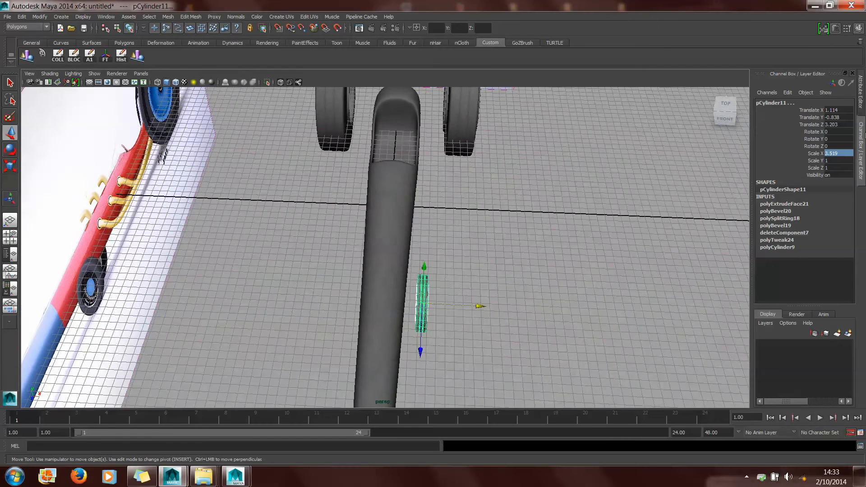
left_click(512, 321)
left_click_drag(479, 260, 400, 357)
left_click(371, 368, "shift")
key("ctrl+g")
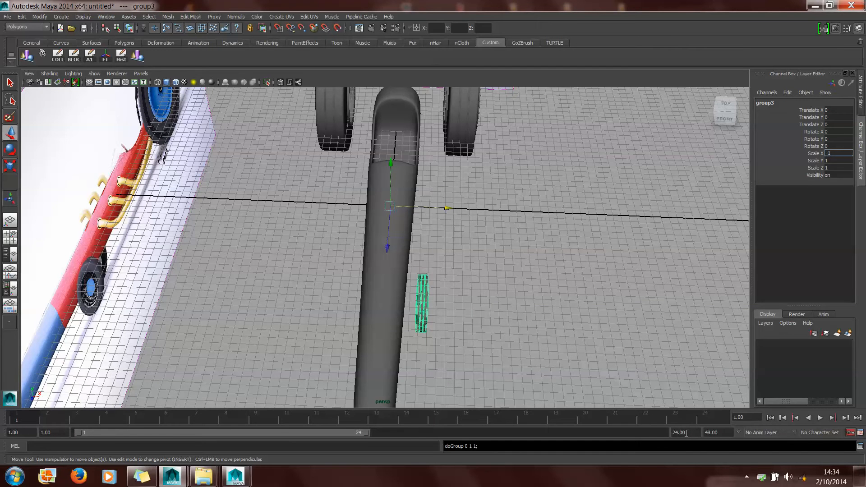
key("Return")
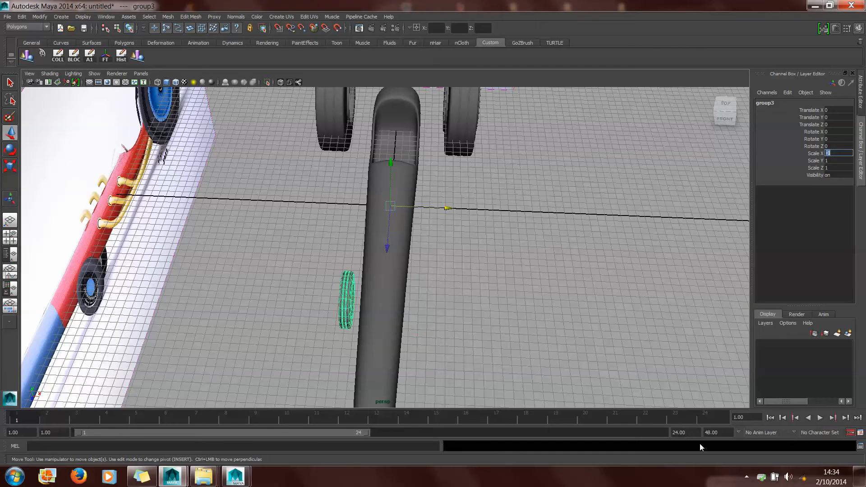
middle_click_drag(607, 345, 605, 344)
key("ctrl+z")
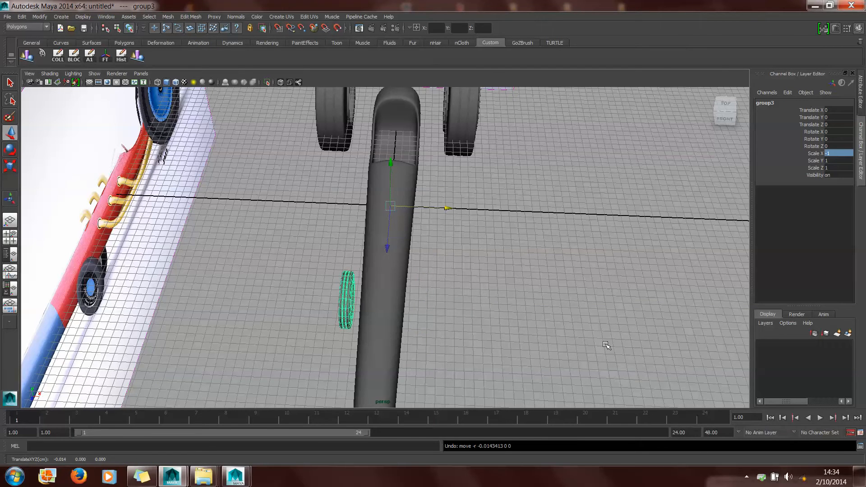
key("ctrl+z")
Duplicate the front wheel group and mirror the copy to the other side of the body with a Scale X of -1
key("ctrl+d")
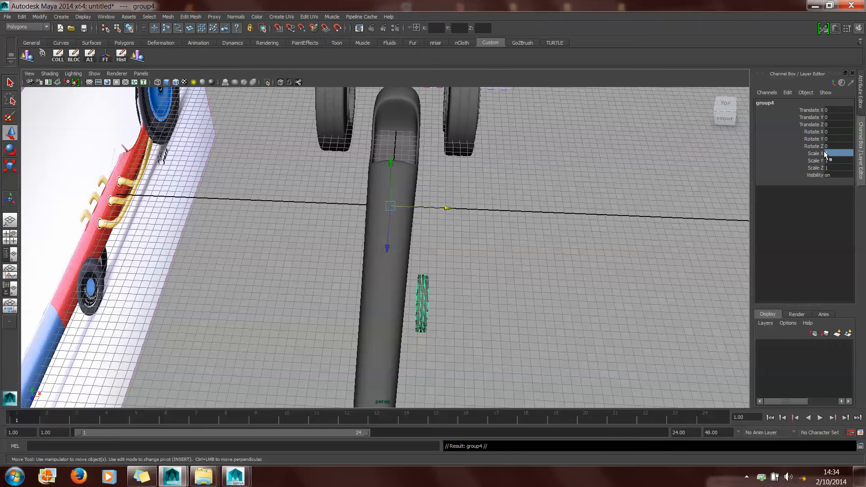
type("-1")
key("Return")
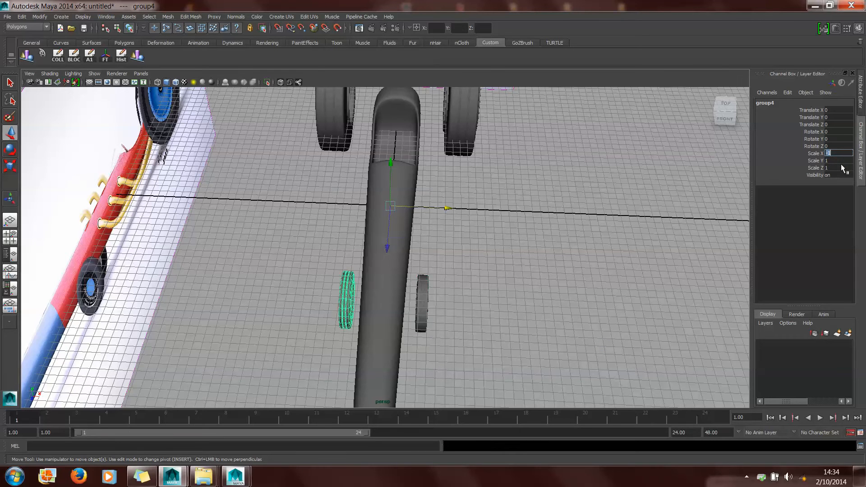
left_click(486, 300)
left_click_drag(486, 300, 520, 334, "alt")
scroll(307, 284, "up", 3)
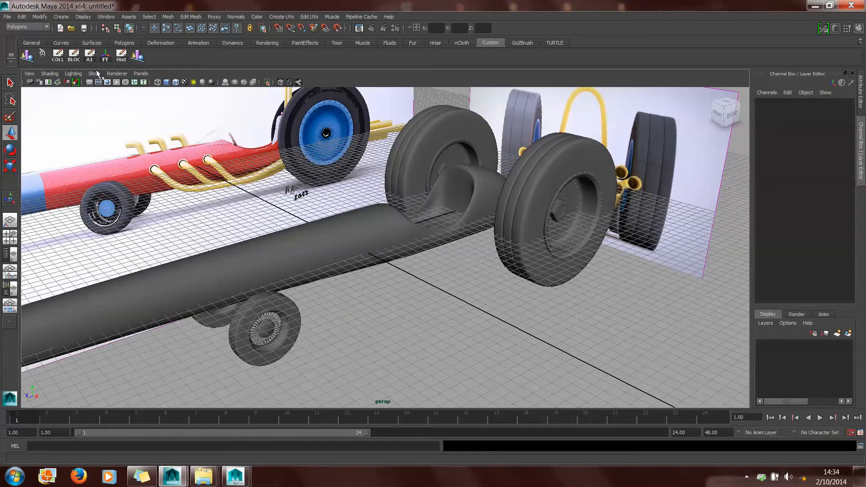
Hide the grid in the perspective view and select the two rear and two front tyres together
left_click(88, 82)
left_click(521, 211)
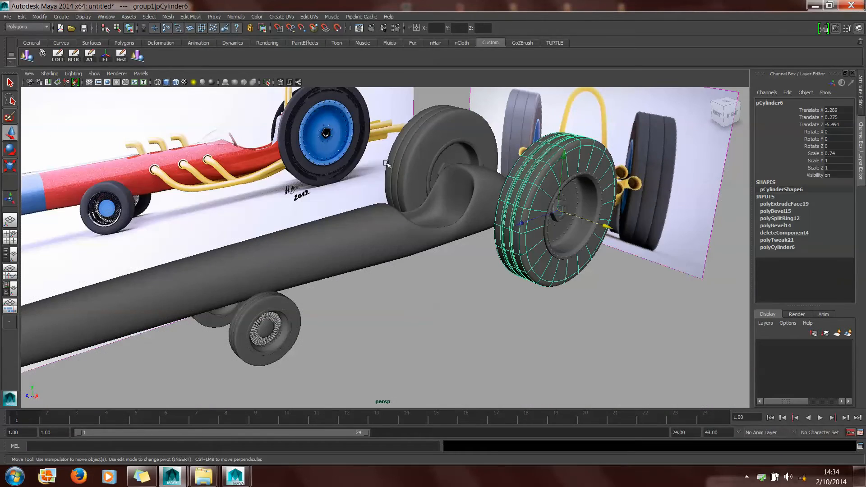
left_click(395, 152, "shift")
left_click(286, 307)
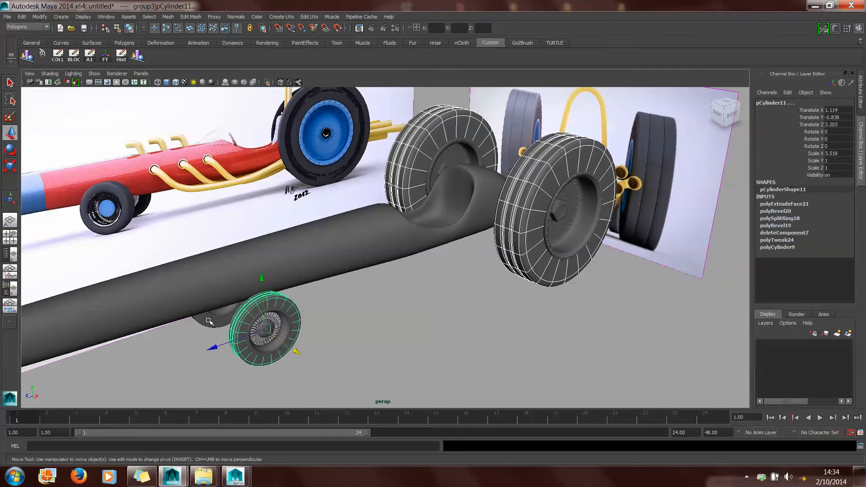
left_click(210, 320, "shift")
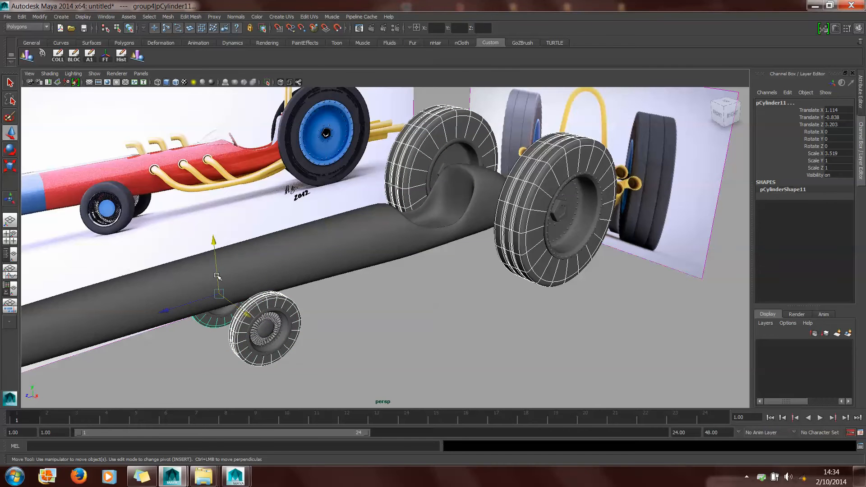
Open the new material assignment for the selected tyres and list the mental ray materials
right_click_drag(217, 276, 213, 434)
right_click_drag(248, 312, 249, 444)
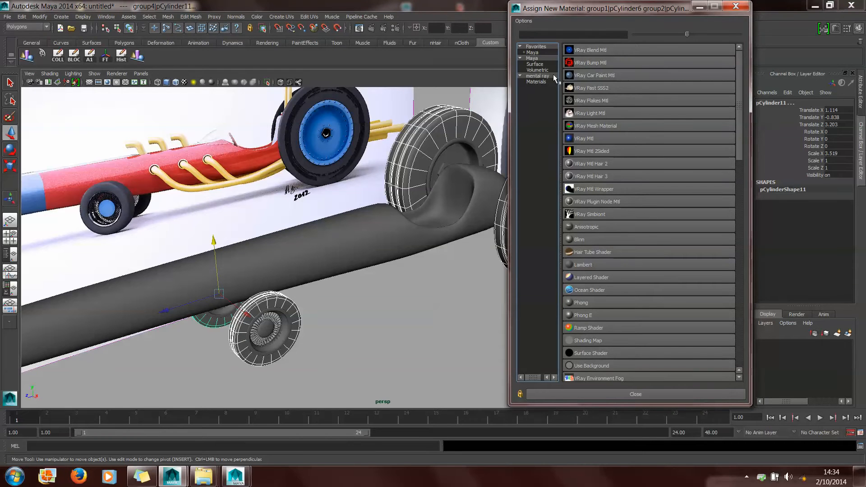
left_click(535, 76)
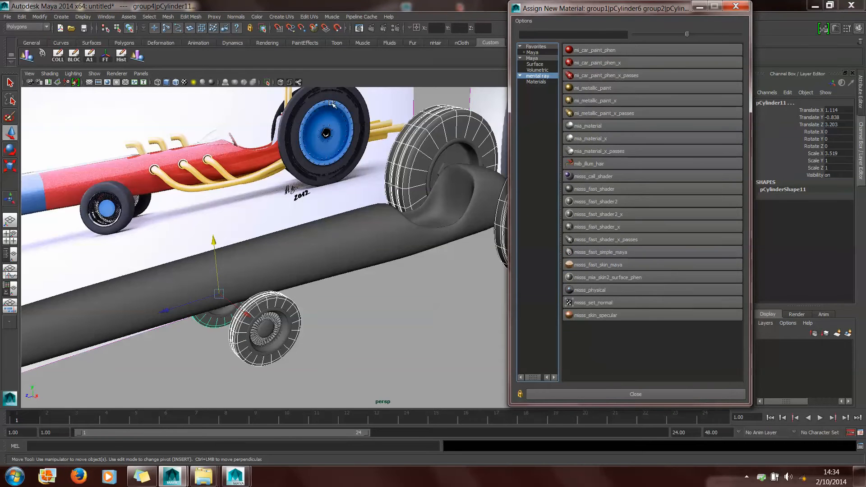
Check the renderer choices in the render settings and the load state of Mayatomr.mll in the Plug-in Manager
left_click(396, 28)
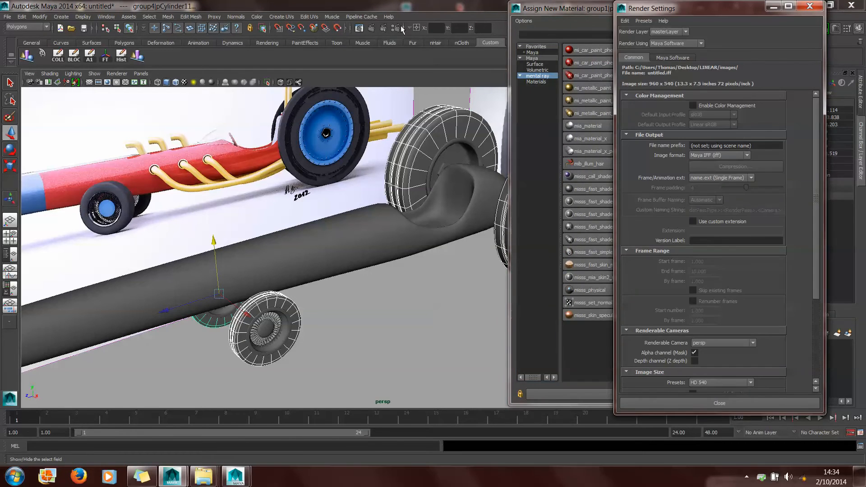
left_click(701, 43)
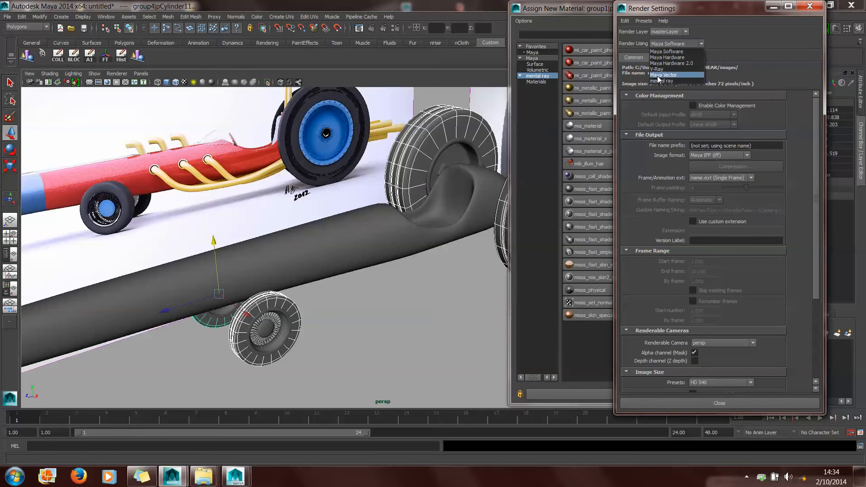
left_click(676, 81)
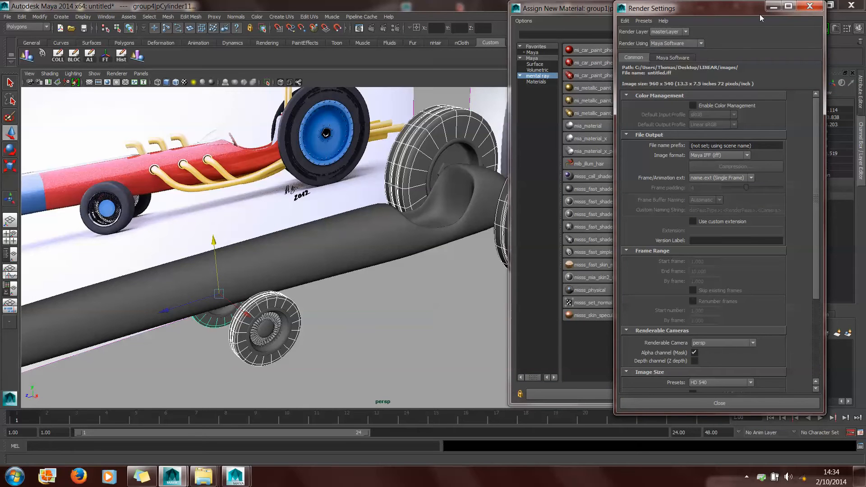
left_click(809, 6)
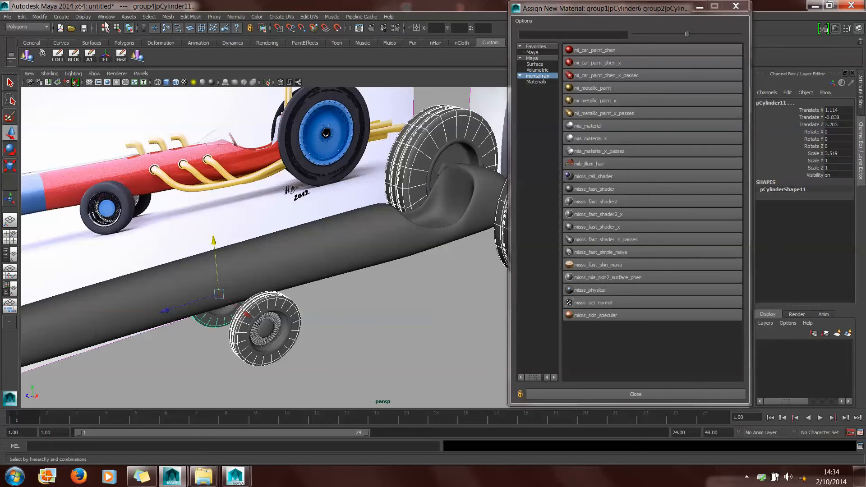
left_click(105, 17)
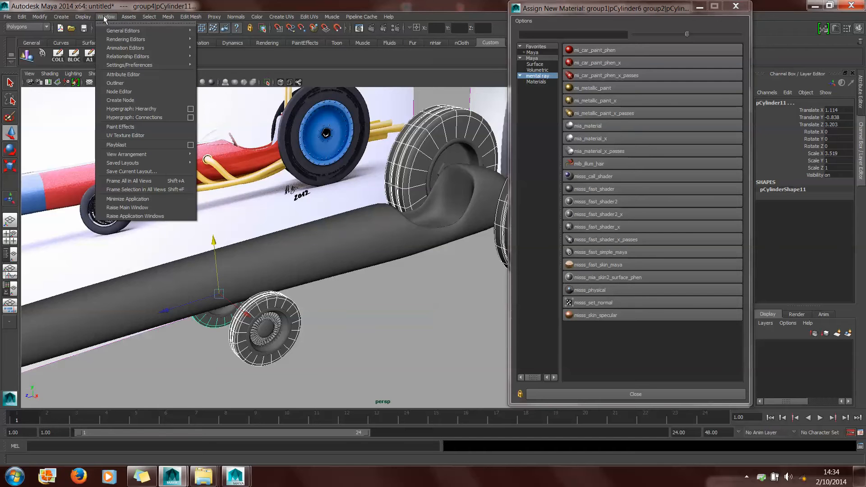
mouse_move(115, 68)
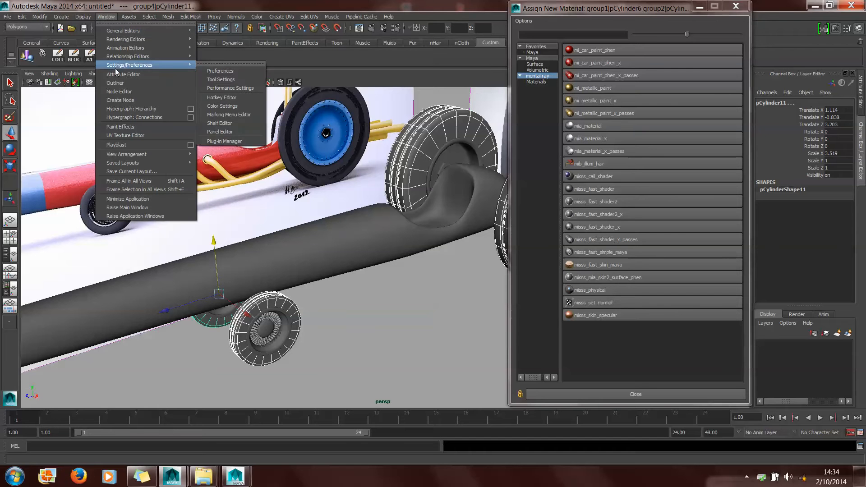
left_click(226, 141)
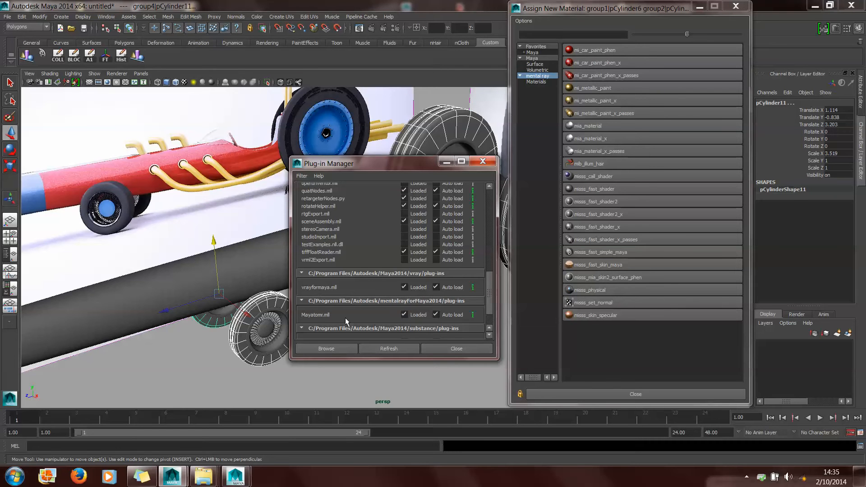
left_click(457, 349)
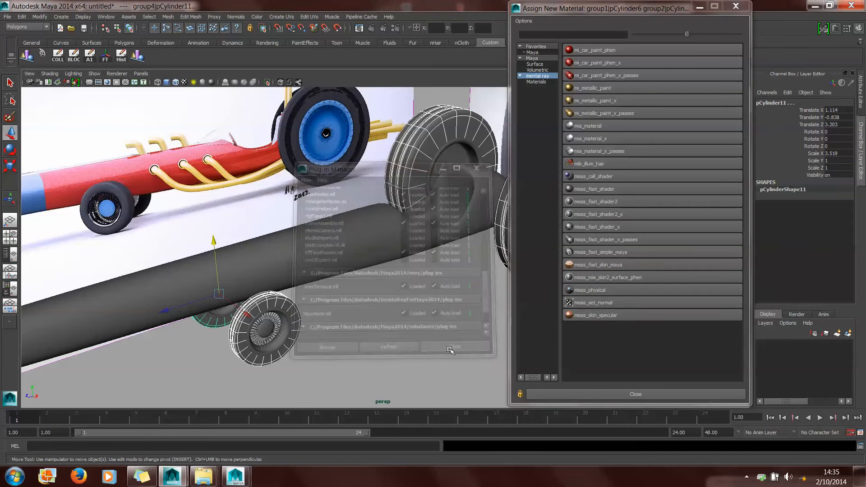
Assign a new mental ray mia_material_x to the four selected tyres and show the material's attributes
left_click(536, 82)
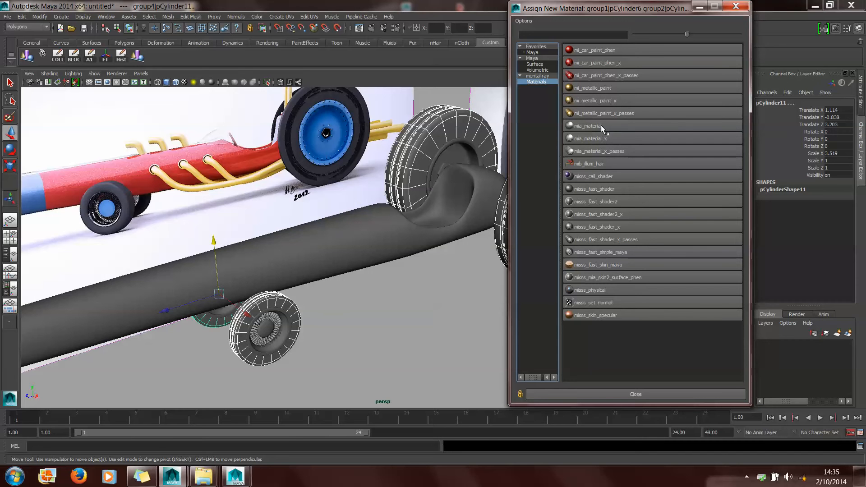
left_click(596, 139)
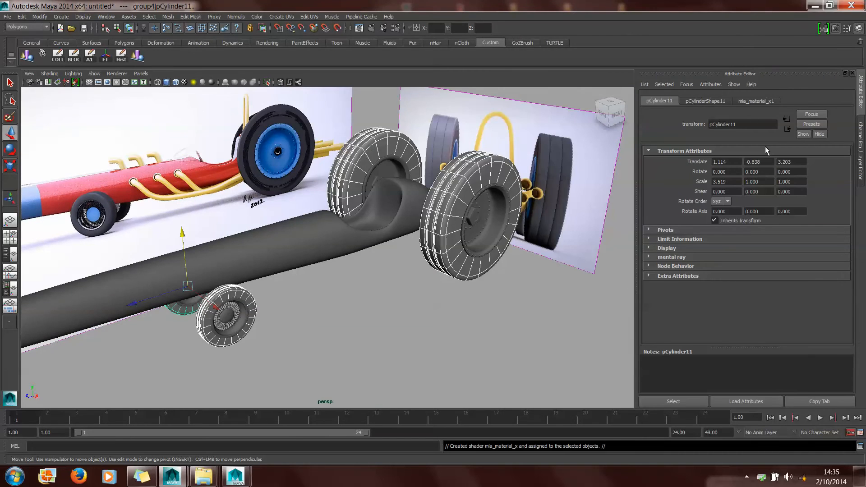
left_click(748, 101)
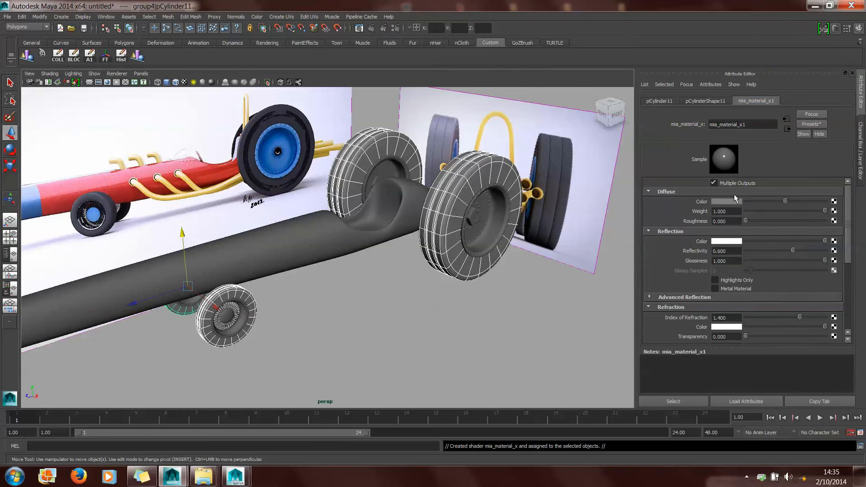
Darken the tyre material's diffuse colour to near-black with a slight blue tint
left_click(802, 122)
mouse_move(816, 273)
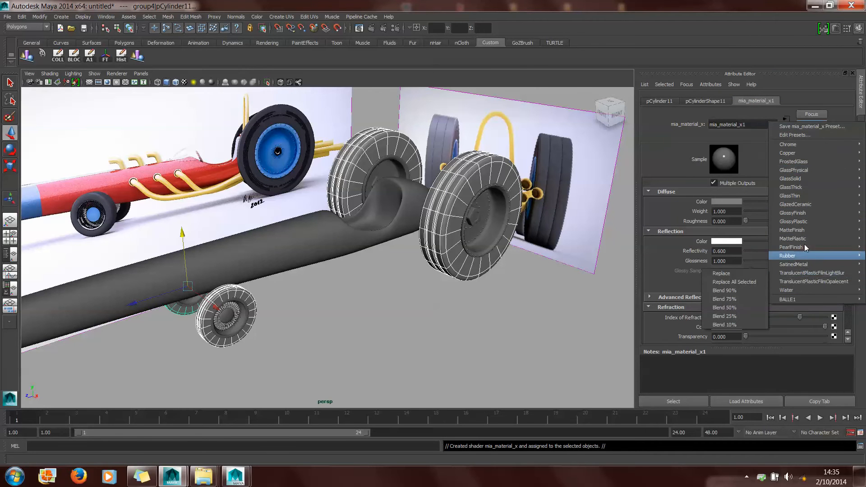
left_click(806, 87)
left_click_drag(787, 199, 754, 204)
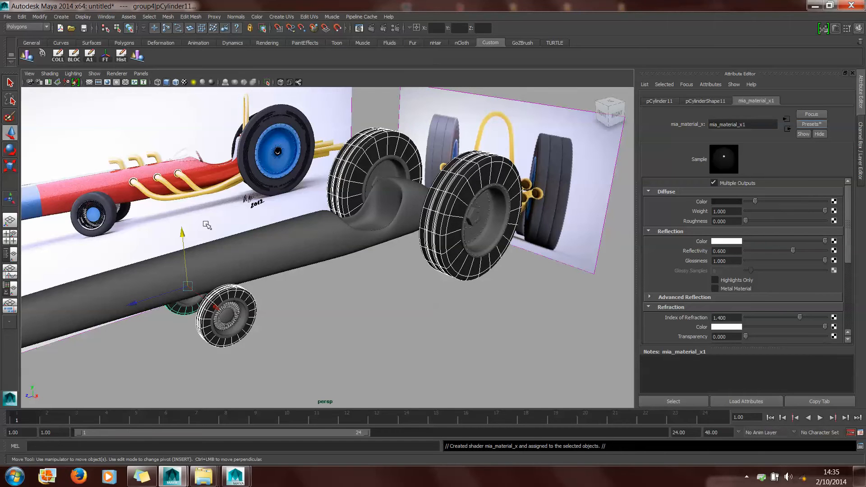
left_click(732, 203)
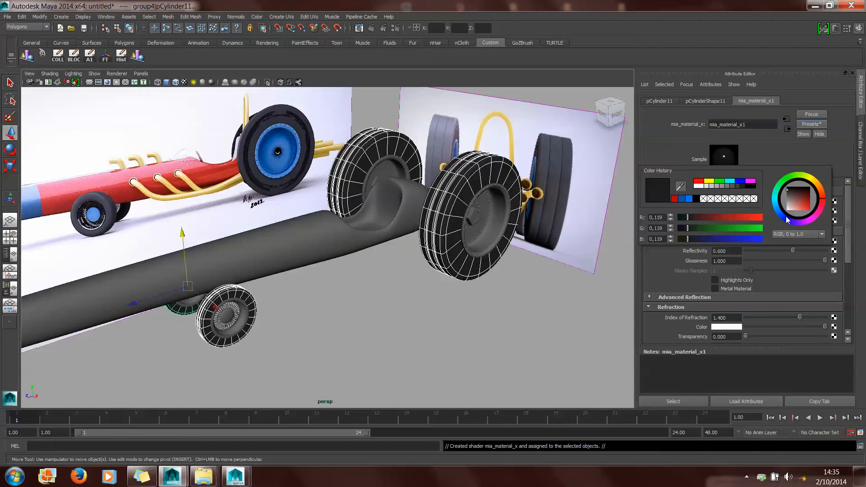
left_click_drag(793, 200, 793, 190)
left_click(502, 369)
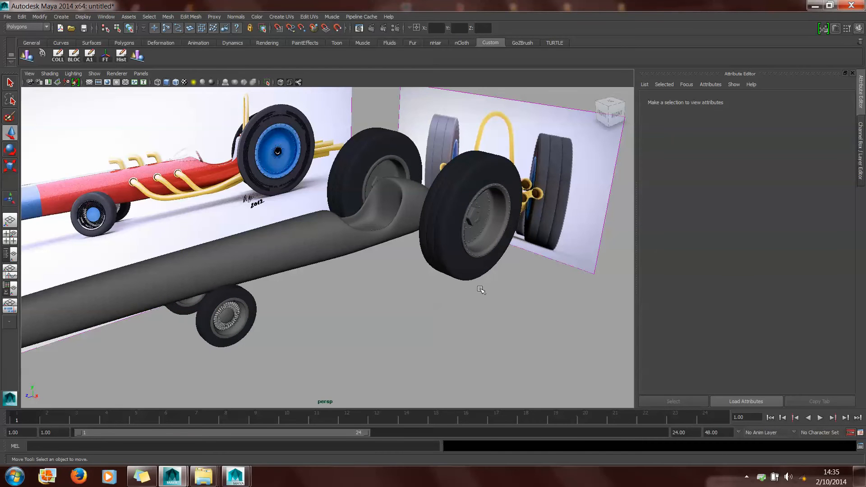
middle_click_drag(383, 277, 446, 290, "alt")
left_click(412, 259)
left_click_drag(412, 260, 386, 254, "alt")
right_click(386, 254)
left_click(385, 275)
left_click(402, 257)
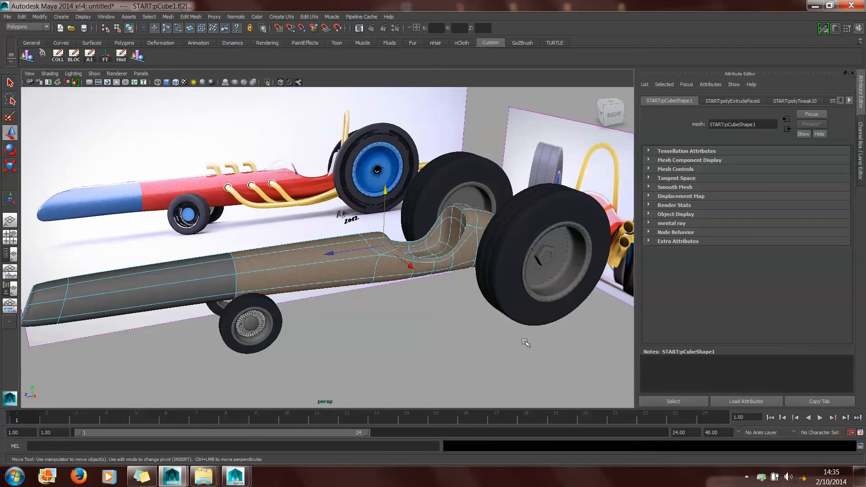
right_click_drag(401, 256, 474, 317)
left_click(487, 338)
Select the dragster body and all wheel parts together and delete their construction history
left_click(510, 300)
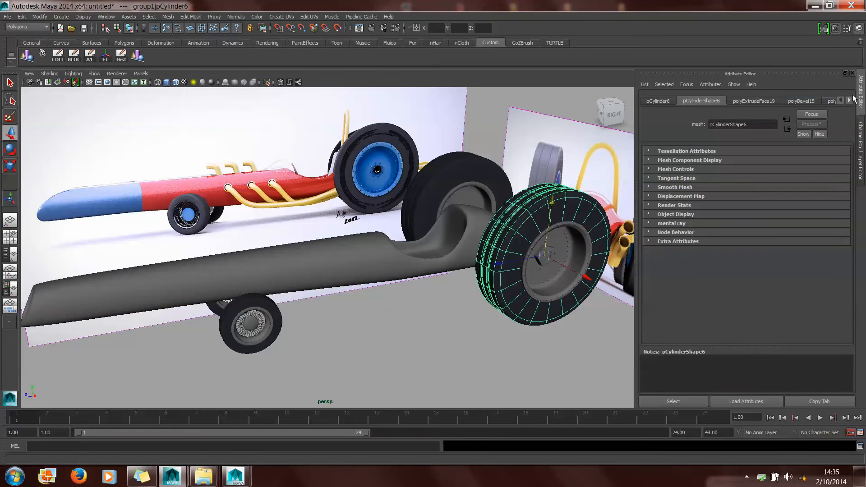
left_click_drag(282, 301, 369, 289, "alt")
scroll(414, 274, "down", 5)
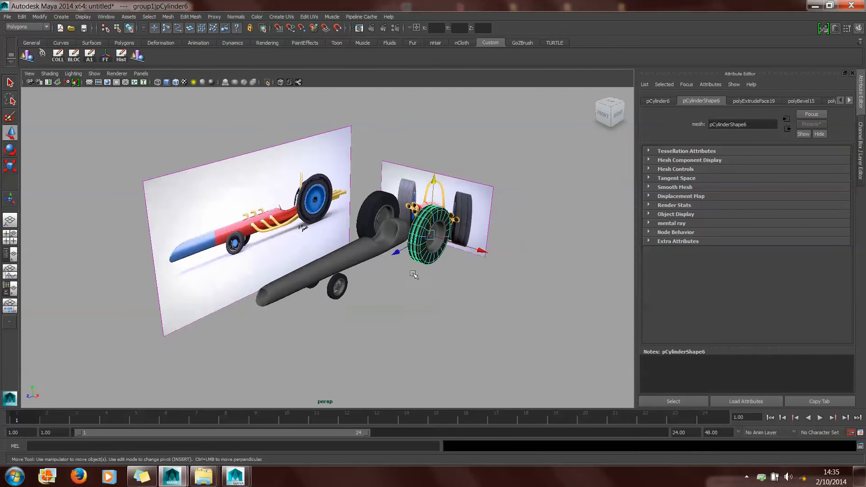
left_click_drag(414, 273, 452, 289, "alt")
left_click_drag(276, 368, 492, 126)
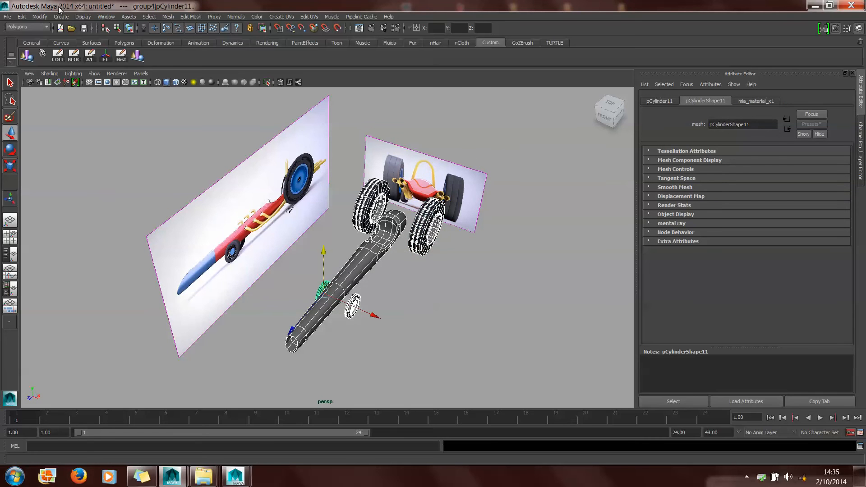
left_click(25, 16)
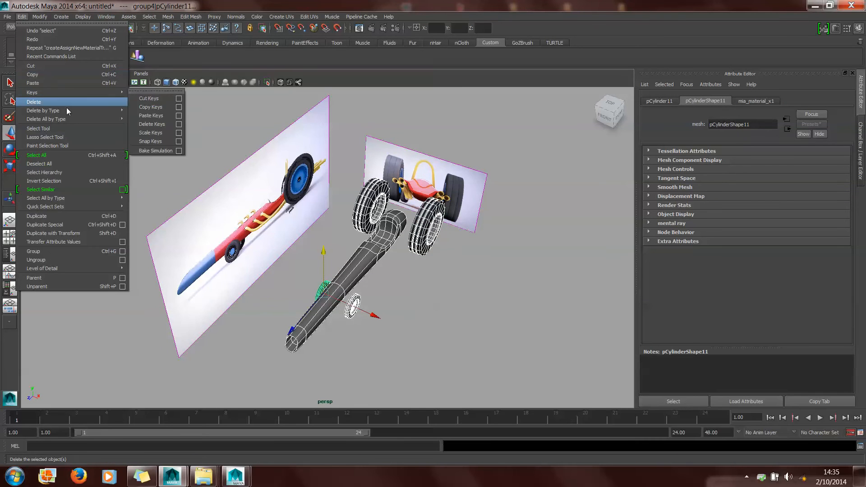
left_click(149, 117)
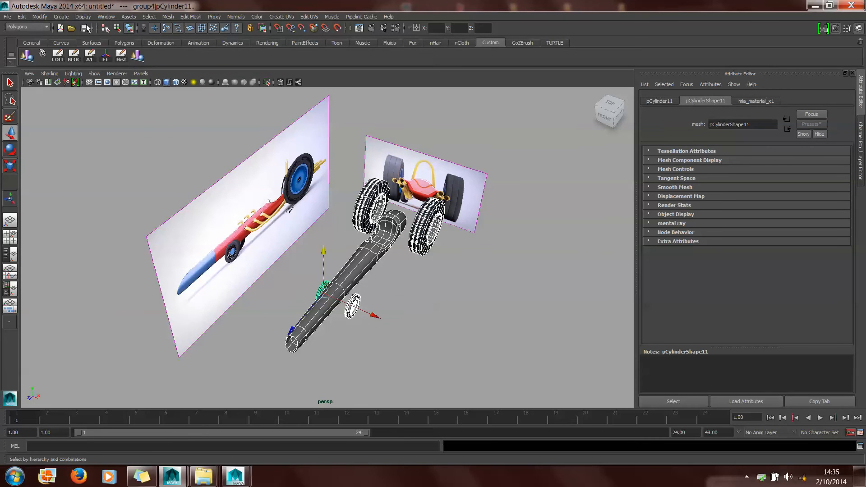
Rename the tyres' mia_material_x material to PNEUS
scroll(496, 215, "up", 5)
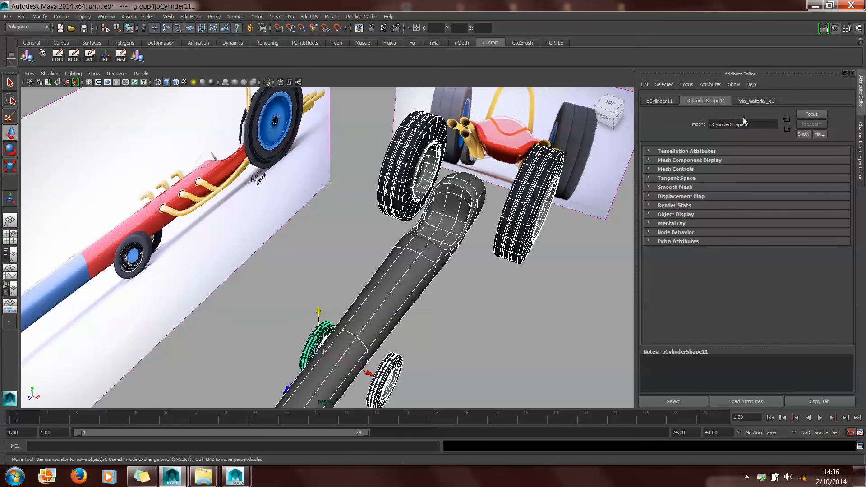
left_click(769, 100)
double_click(740, 124)
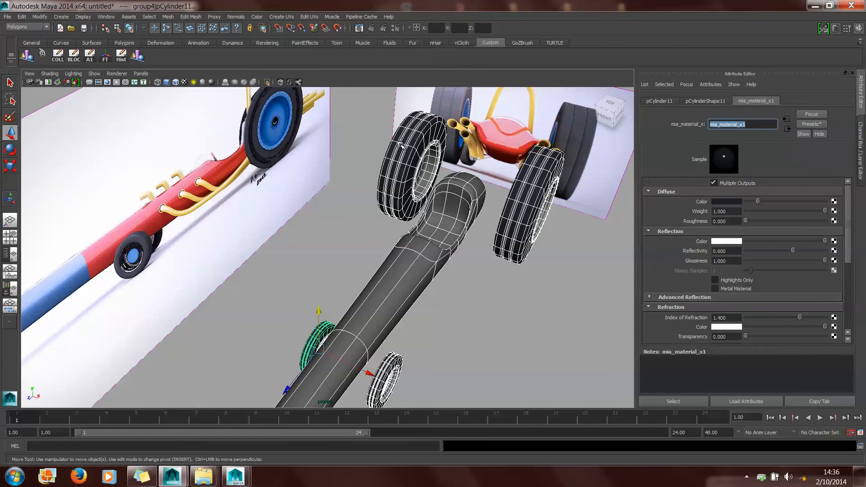
type("PNEUS")
key("Return")
Assign a new mental ray mia_material_x to the body faces from the front wheels back around the cockpit
left_click_drag(423, 230, 372, 231, "alt")
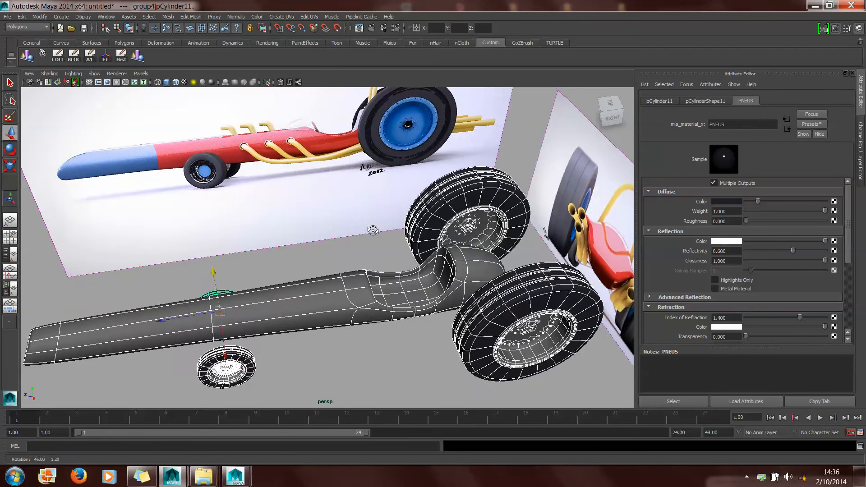
left_click(371, 278)
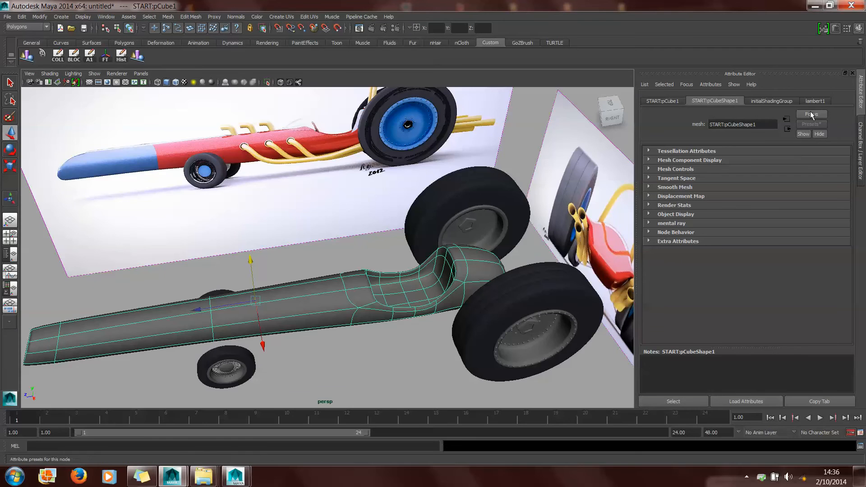
middle_click_drag(384, 318, 427, 257, "alt")
left_click_drag(427, 257, 426, 229, "alt")
right_click_drag(427, 228, 428, 251)
left_click_drag(383, 318, 548, 182)
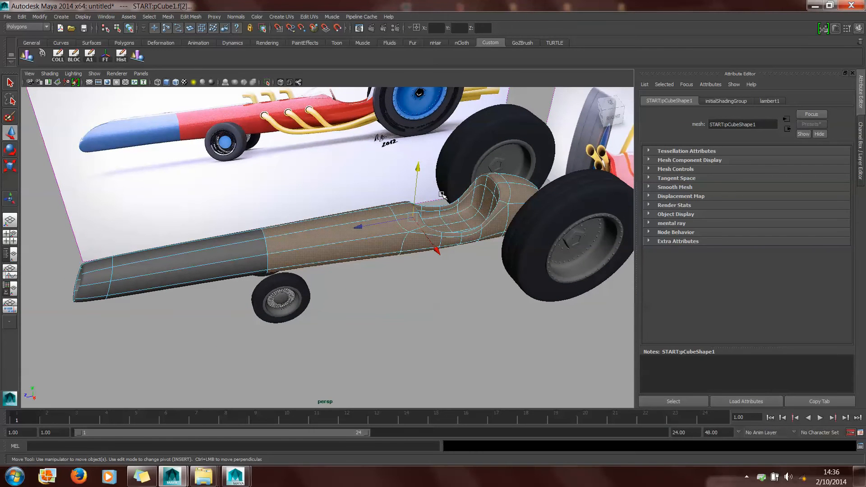
right_click_drag(442, 195, 453, 375)
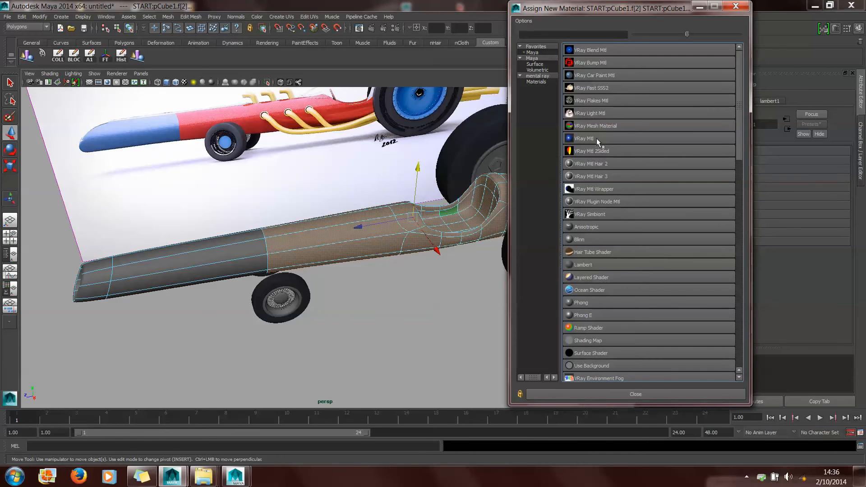
left_click(542, 84)
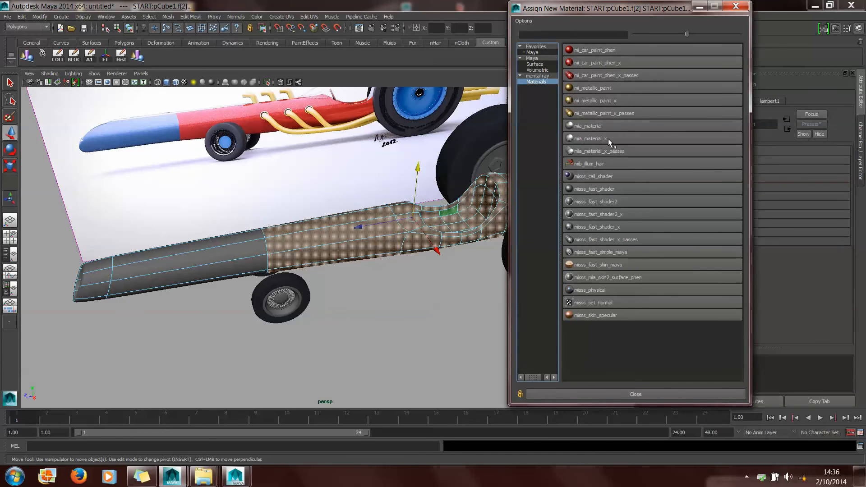
left_click(591, 139)
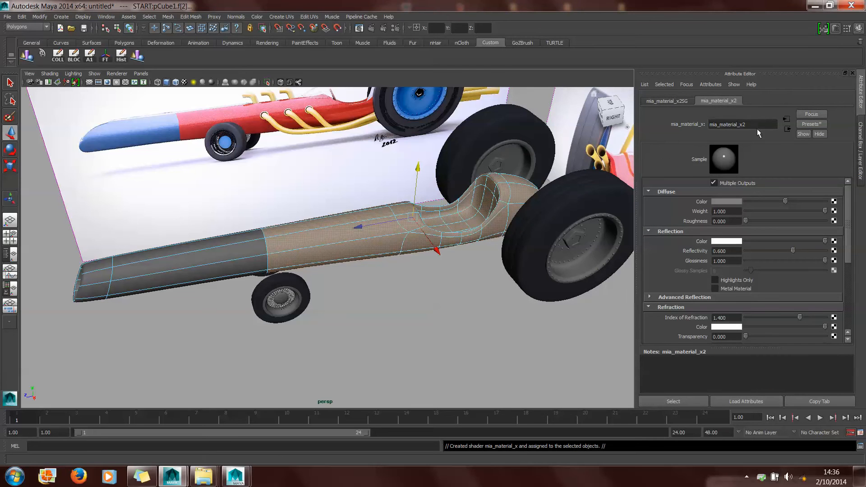
Rename the rear body section's new material ROUGE and set its diffuse colour to bright red
double_click(757, 121)
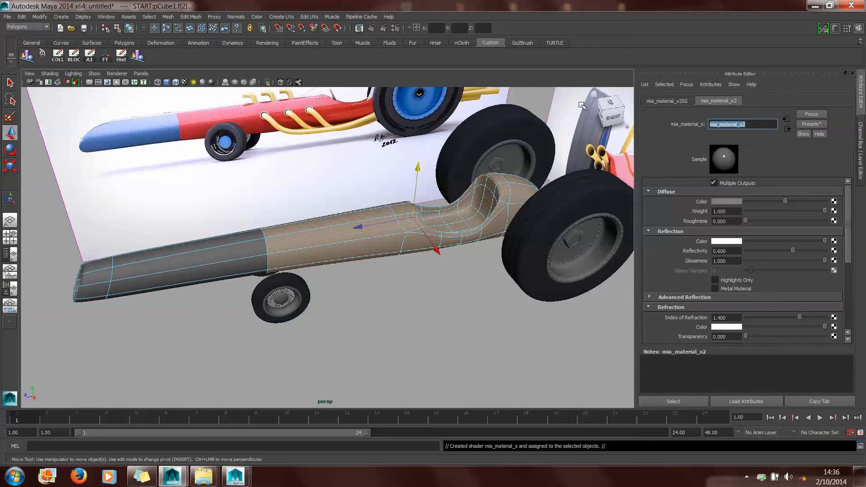
type("ROUGE")
key("Return")
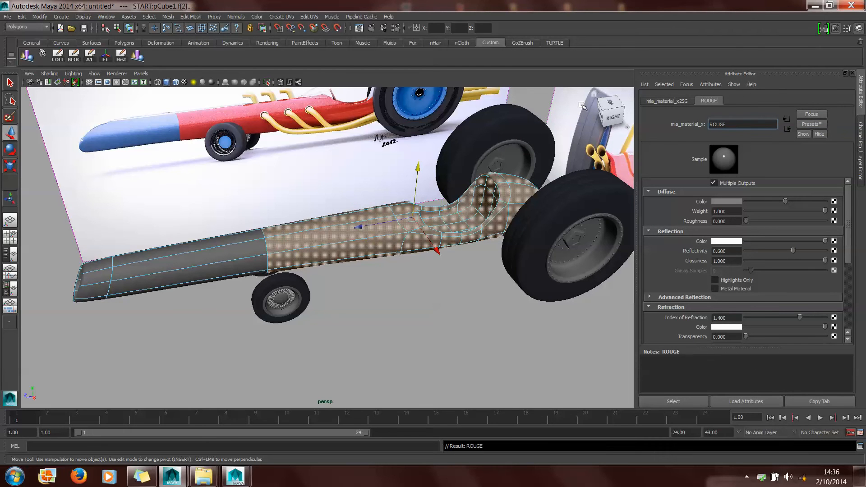
left_click(740, 202)
left_click_drag(803, 194, 827, 200)
left_click(492, 301)
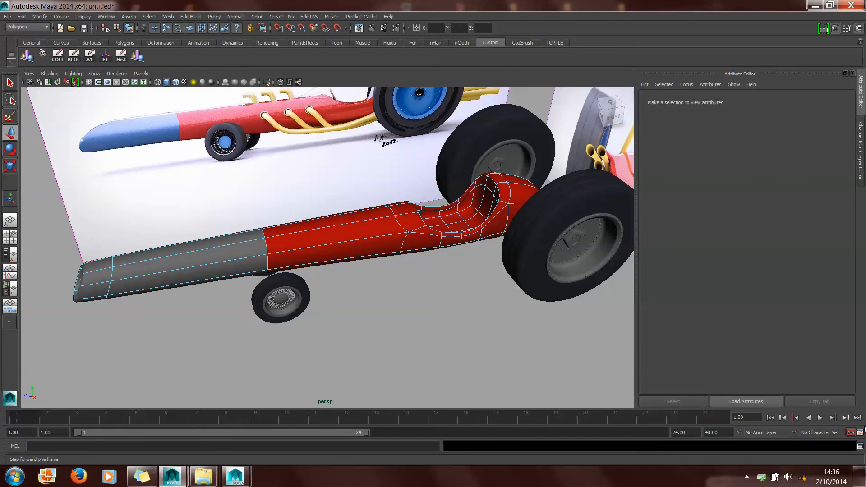
scroll(518, 245, "up", 3)
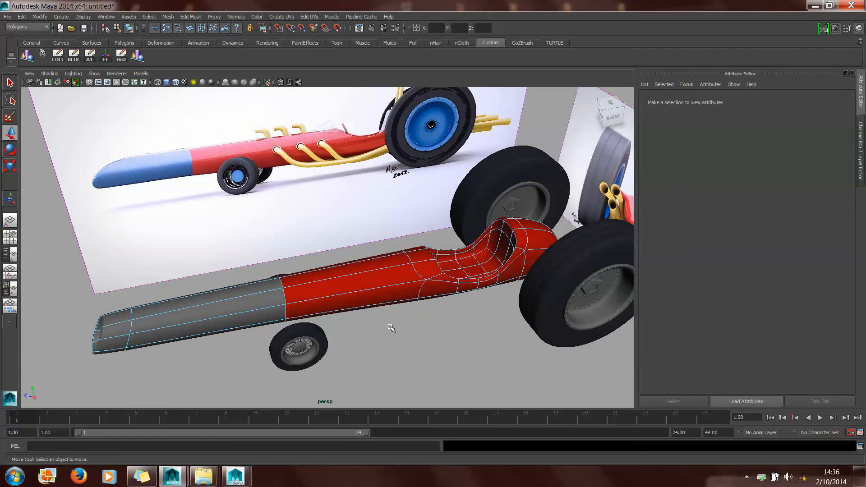
middle_click_drag(381, 246, 440, 220, "alt")
left_click_drag(374, 247, 352, 243, "alt")
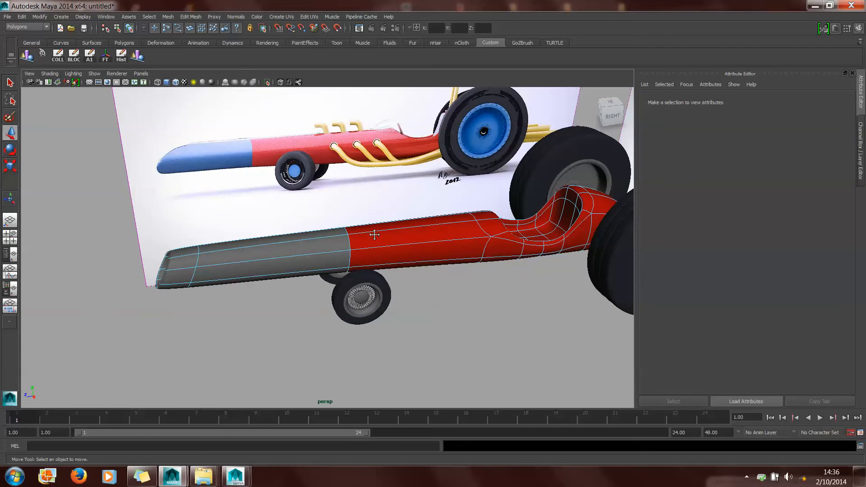
left_click_drag(64, 247, 209, 334)
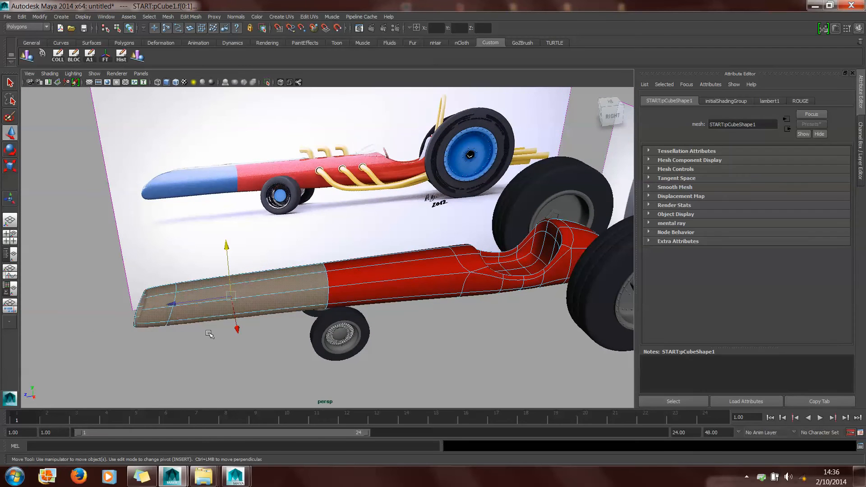
right_click(208, 281)
Select both rear wheel rims together with the centre hub spheres of the two front wheels
left_click_drag(451, 278, 373, 243, "alt")
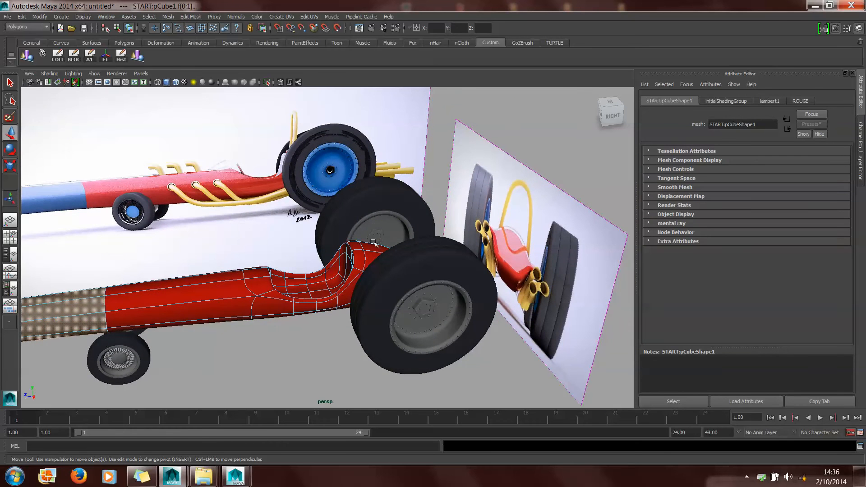
left_click(395, 227)
left_click(453, 312)
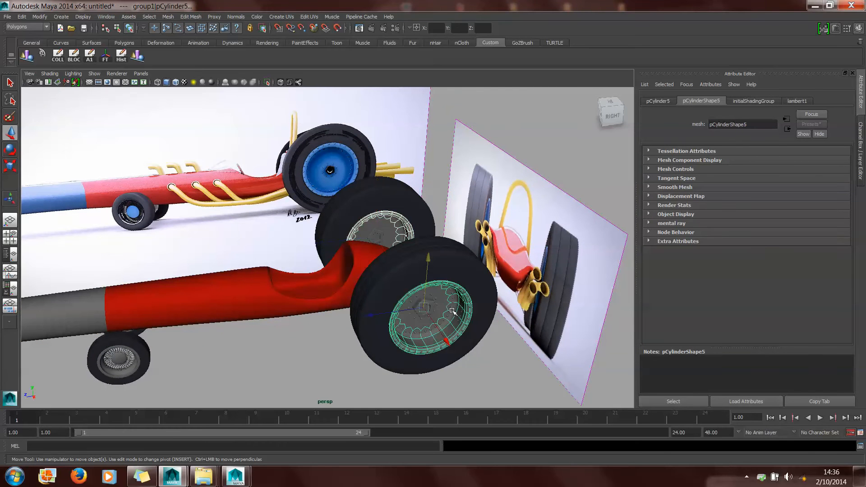
middle_click_drag(245, 328, 275, 319, "alt")
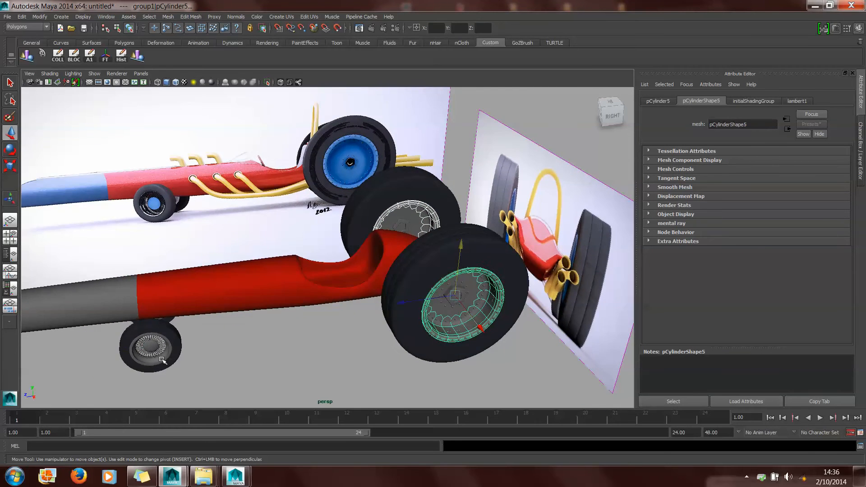
left_click(155, 349, "shift")
left_click_drag(154, 348, 339, 345, "alt")
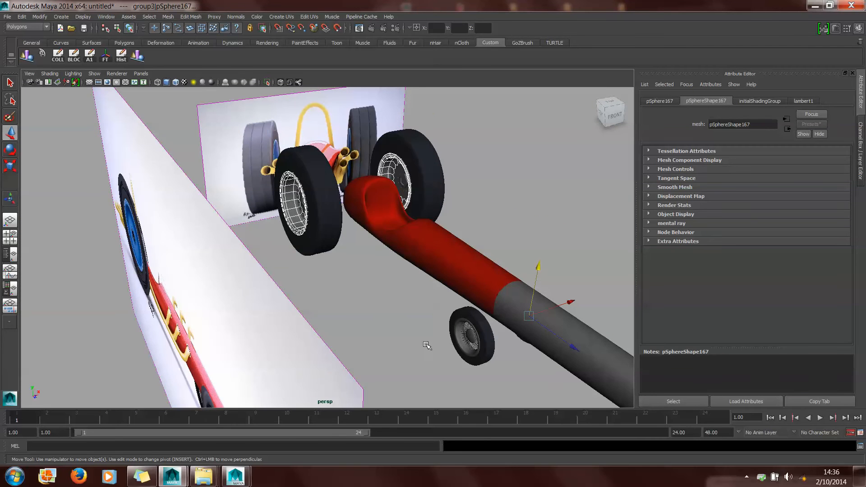
left_click(470, 338, "shift")
left_click_drag(522, 305, 361, 286, "alt")
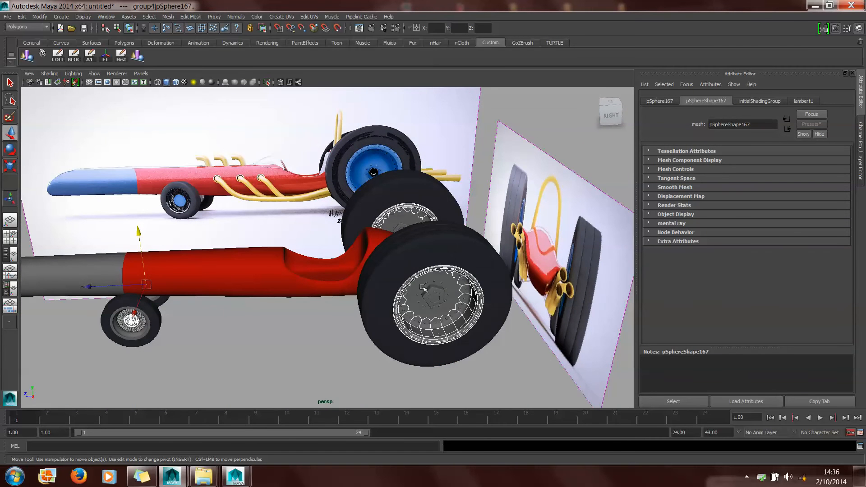
Assign a new mental ray mia_material_x to the selected rear rims and front hub spheres
right_click(432, 283)
mouse_move(448, 452)
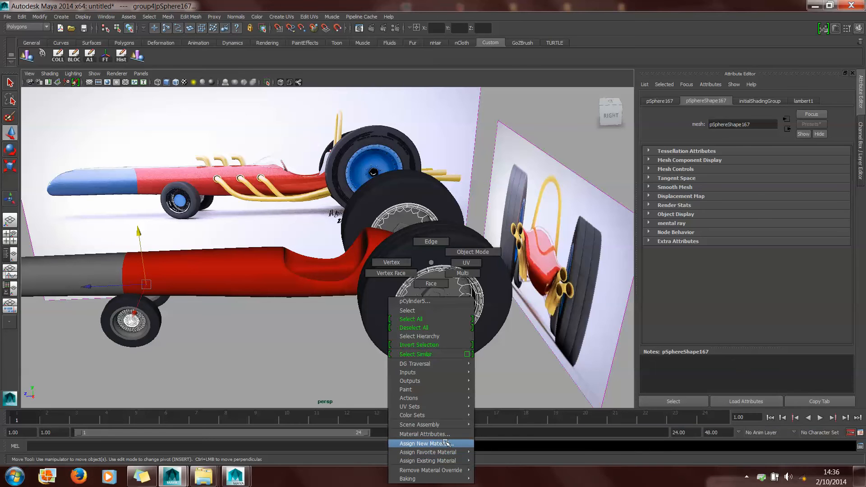
left_click(446, 443)
left_click(542, 83)
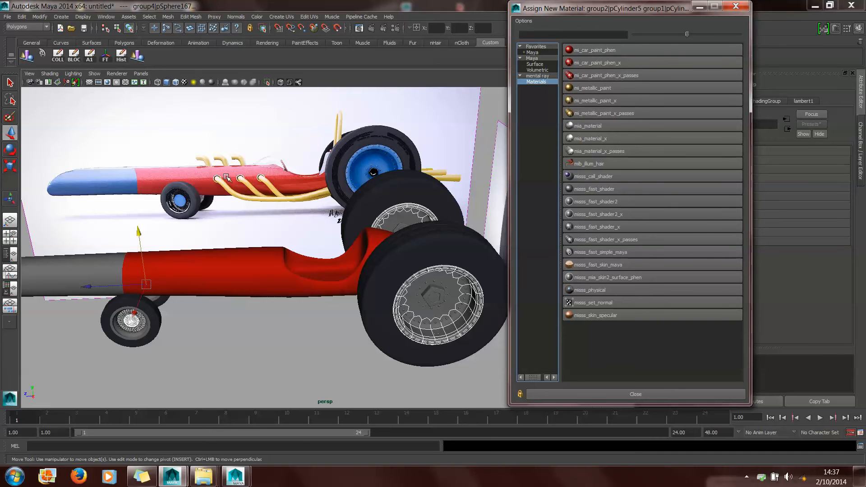
scroll(195, 172, "up", 3)
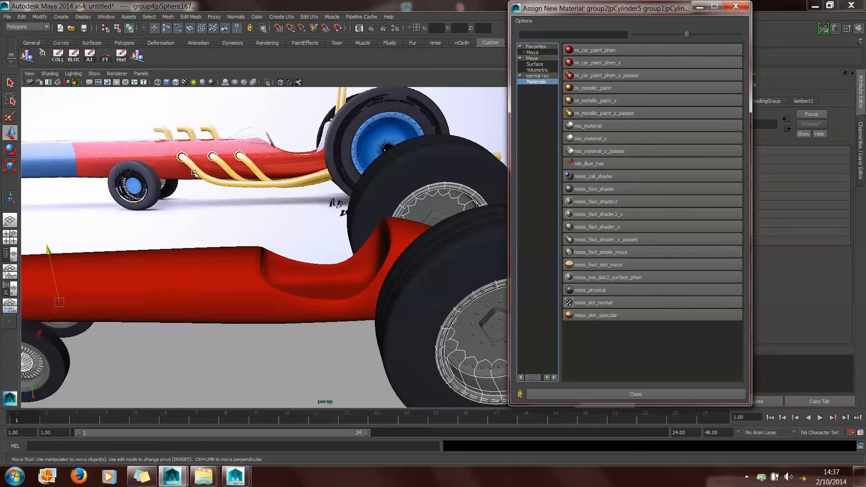
scroll(195, 173, "down", 4)
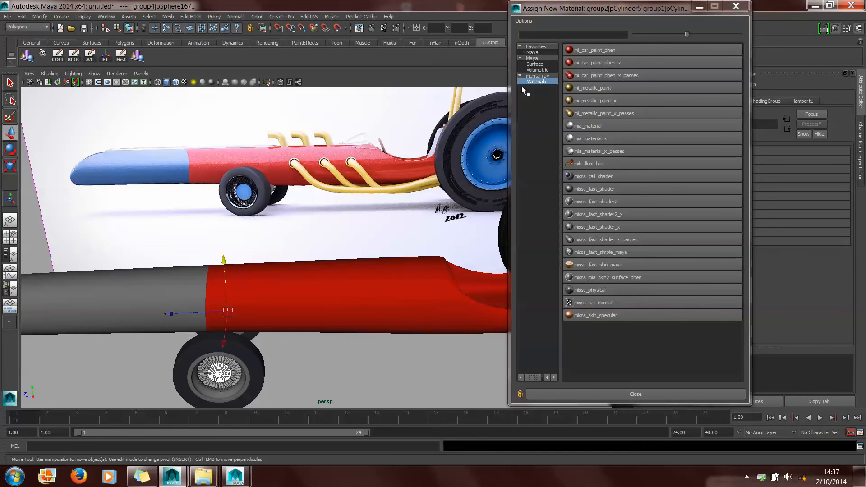
scroll(382, 302, "down", 5)
left_click_drag(331, 292, 350, 288, "alt")
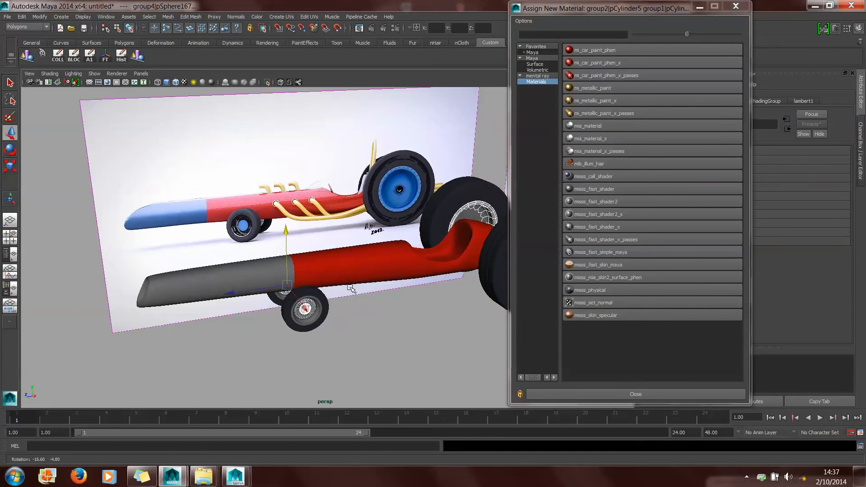
left_click(597, 139)
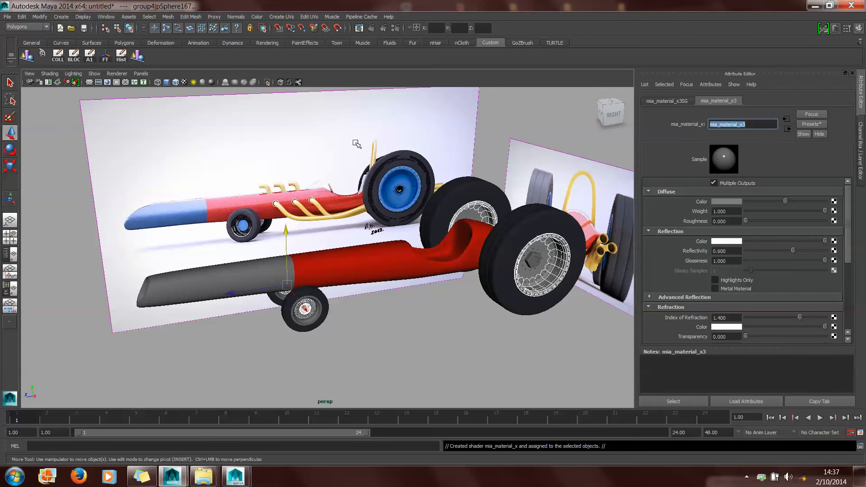
Rename the rims' and hubs' new material BLEU and set its diffuse colour to medium blue
type("BLEU")
key("Return")
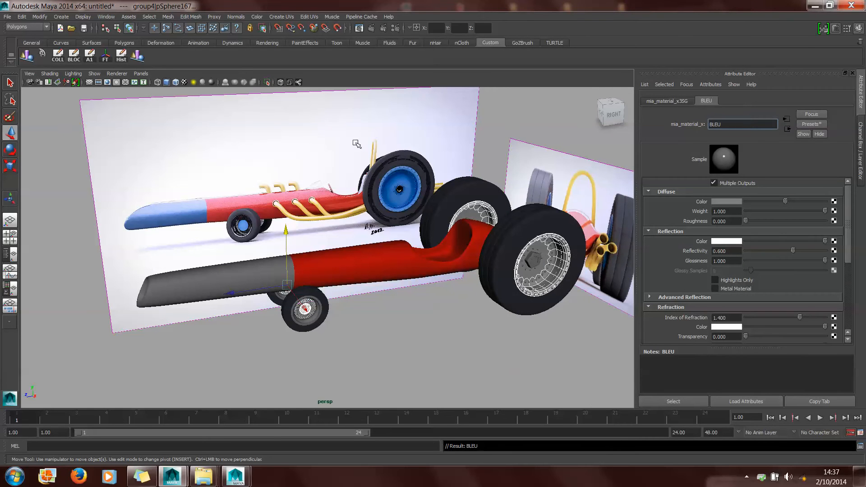
left_click(718, 203)
mouse_move(771, 220)
left_mouse_down()
mouse_move(766, 214)
mouse_move(801, 207)
mouse_move(792, 205)
left_mouse_up()
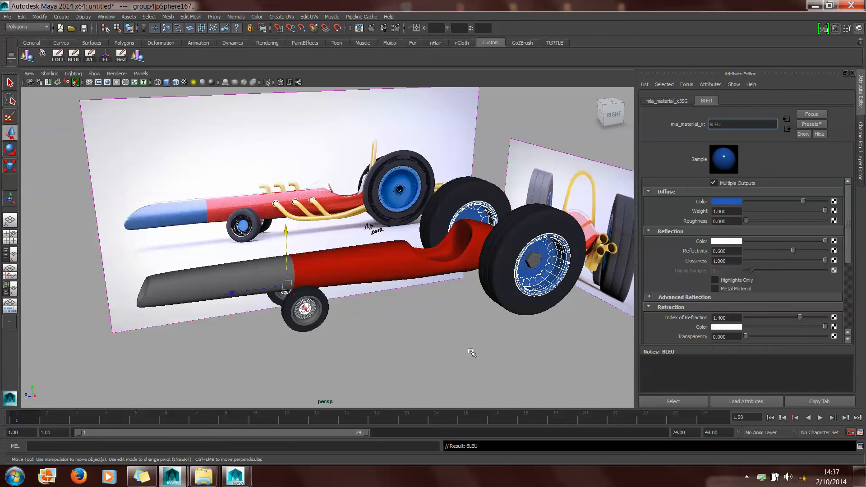
left_click(471, 353)
Assign the existing BLEU material to all faces of the body's front nose section
scroll(381, 311, "up", 5)
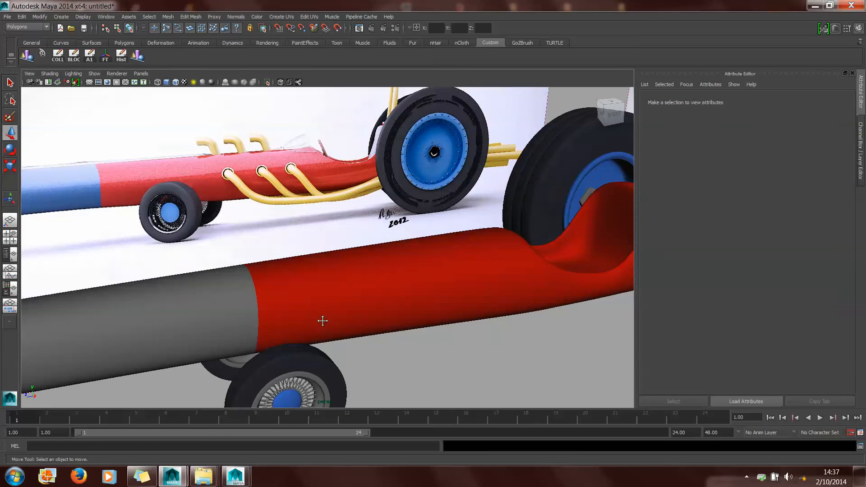
left_click(300, 281)
scroll(299, 281, "down", 5)
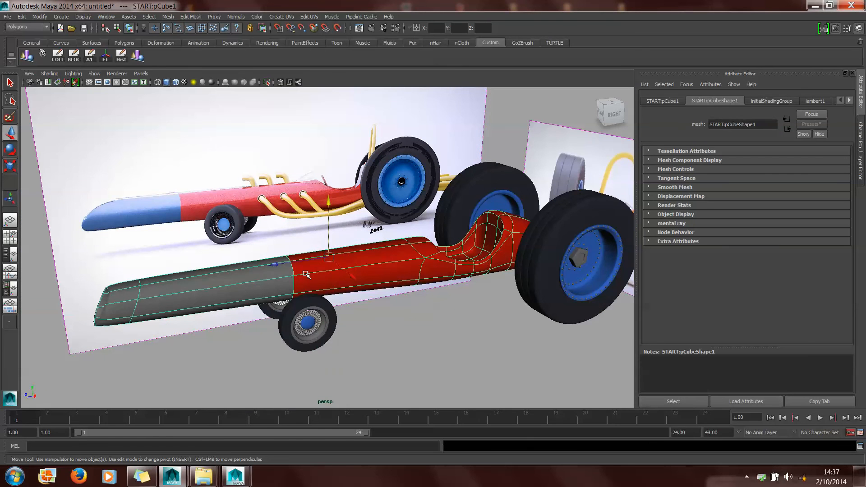
right_click_drag(305, 269, 303, 285)
left_click_drag(266, 333, 91, 290)
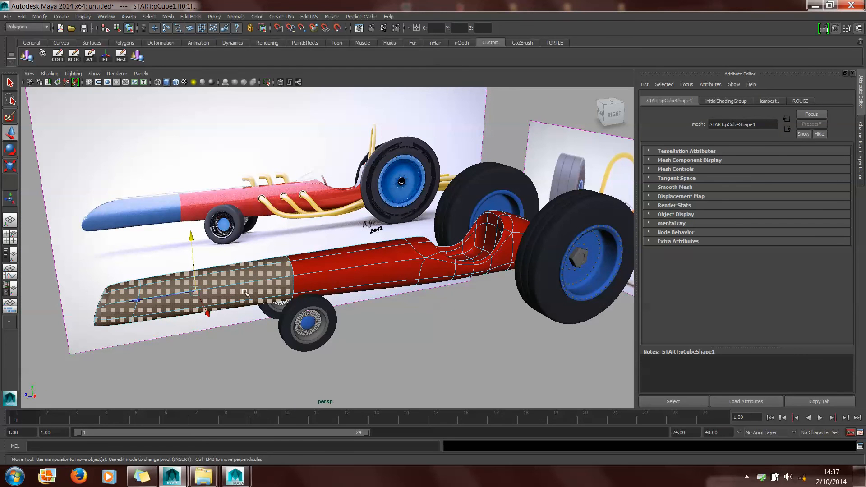
right_click_drag(249, 262, 257, 460)
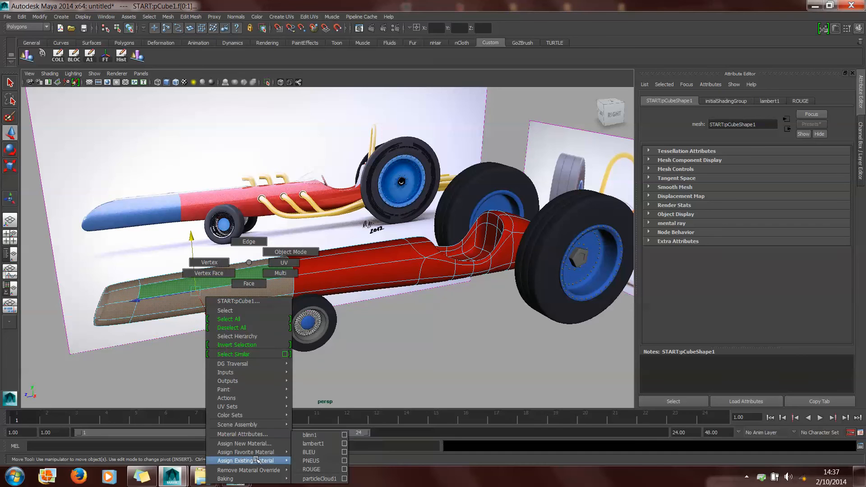
right_click_drag(334, 461, 321, 453)
left_click(382, 397)
Select the rims and spokes of both front wheels, leaving the tyres, body and rear wheels out of the selection
scroll(436, 339, "up", 2)
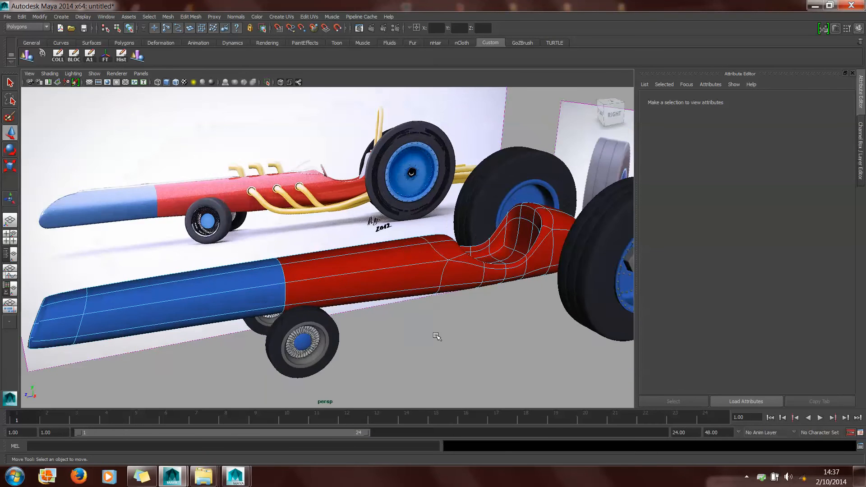
middle_click_drag(464, 328, 515, 304, "alt")
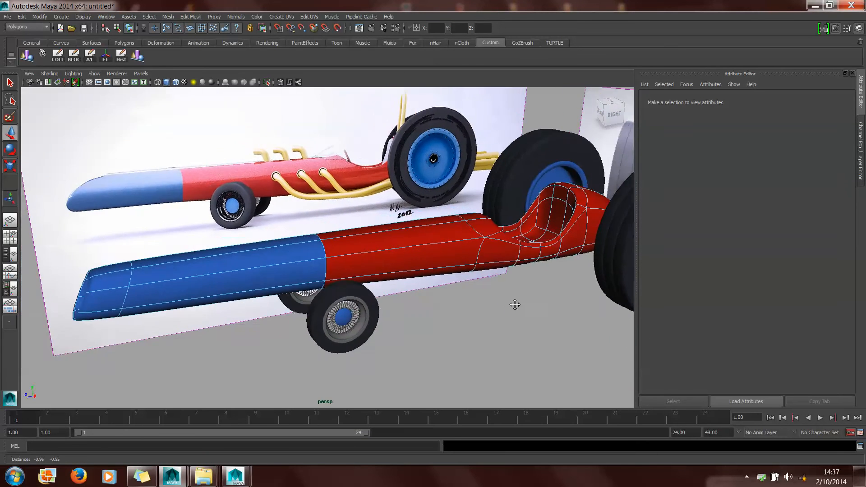
scroll(407, 343, "up", 4)
left_click_drag(397, 366, 439, 400, "alt")
left_click_drag(404, 338, 454, 333, "alt")
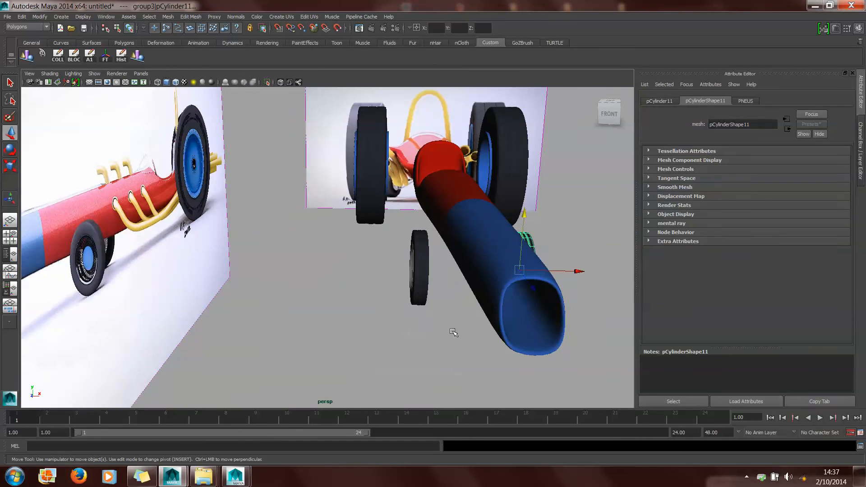
left_click_drag(384, 266, 438, 225, "shift")
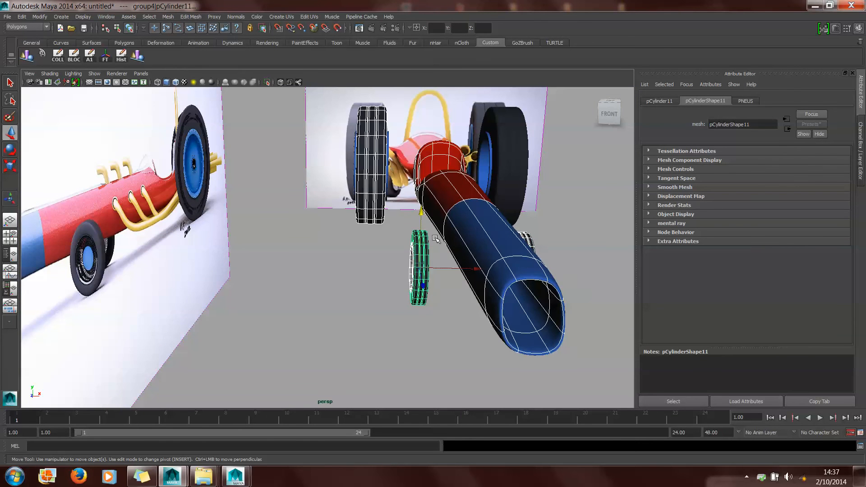
left_click(364, 163, "ctrl")
left_click_drag(328, 233, 417, 92, "ctrl")
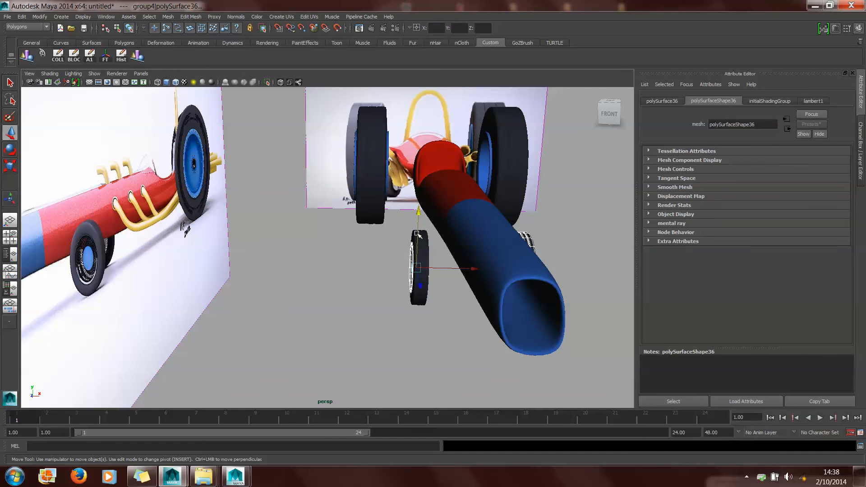
left_click_drag(421, 251, 434, 265, "alt")
left_click_drag(498, 267, 412, 287, "alt")
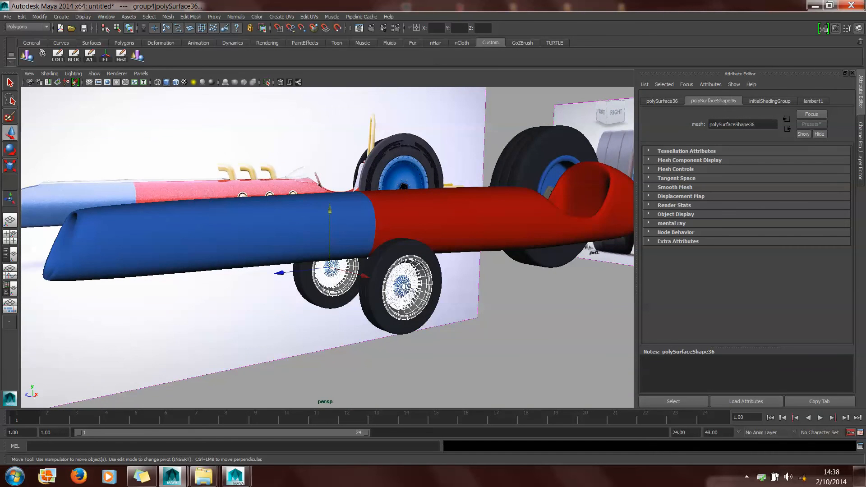
Remove the blue hub spheres from the selection and assign a new mental ray mia_material_x to the front rims and spokes
left_click(333, 274, "ctrl")
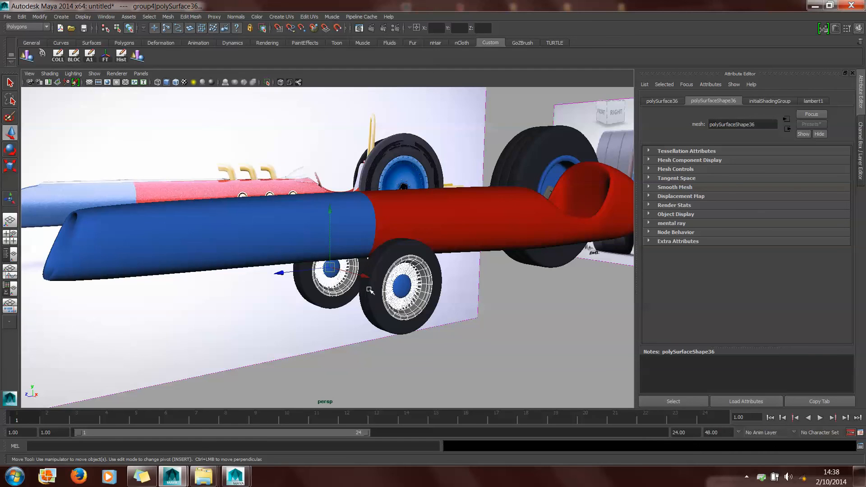
key("4")
left_click_drag(370, 290, 453, 272, "alt")
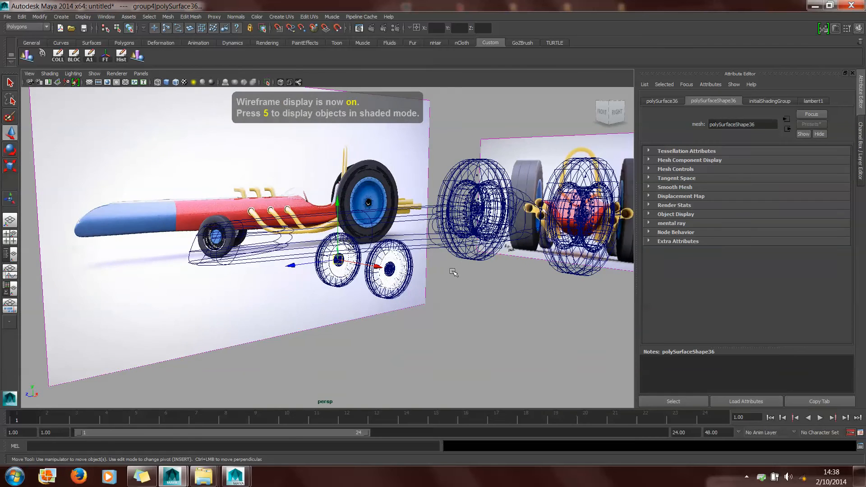
key("5")
mouse_move(445, 294)
right_mouse_down("alt")
mouse_move(456, 300)
mouse_move(355, 274)
mouse_move(352, 231)
mouse_move(366, 420)
mouse_move(360, 410)
right_mouse_up("alt")
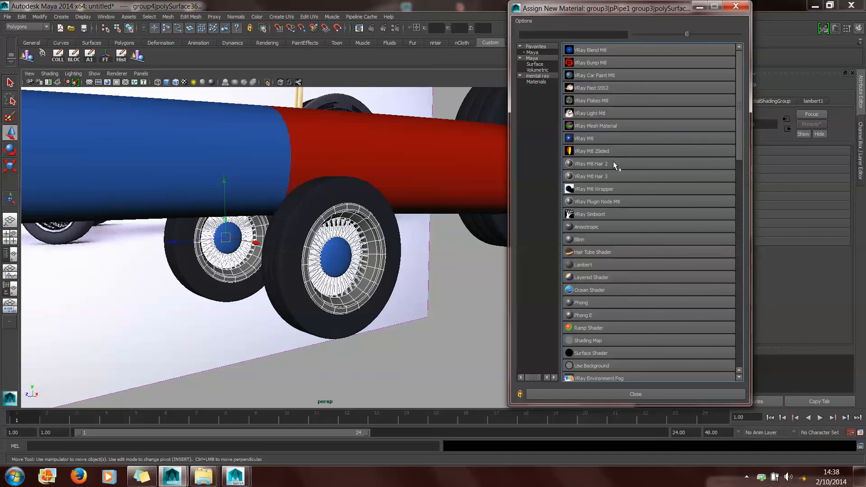
left_click(542, 81)
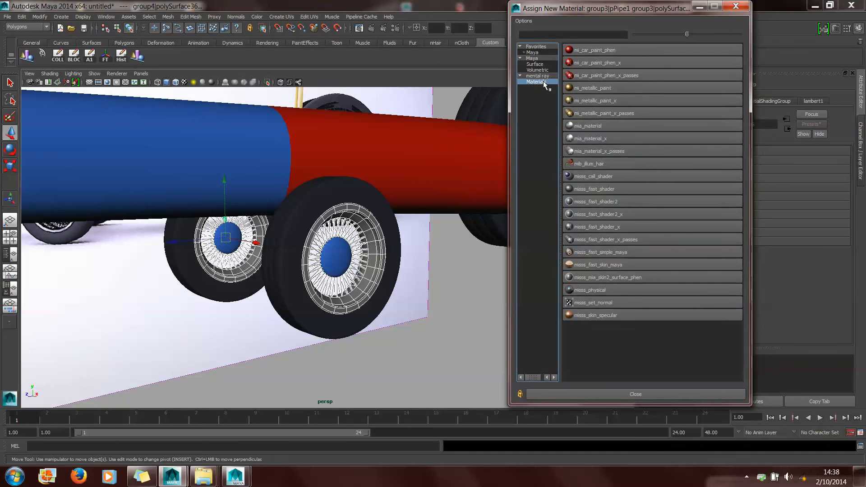
left_click(592, 138)
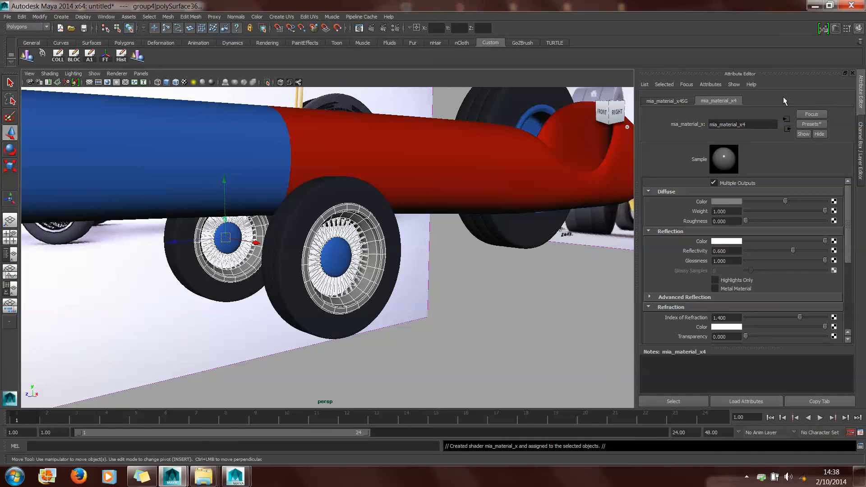
Rename the front rims' and spokes' new material NOIR and set its diffuse colour to black
double_click(751, 127)
type("NO")
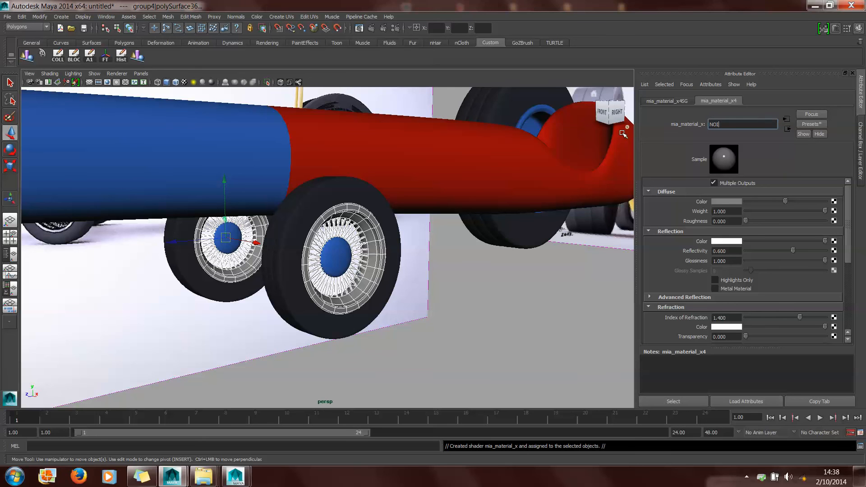
type("IR")
key("Return")
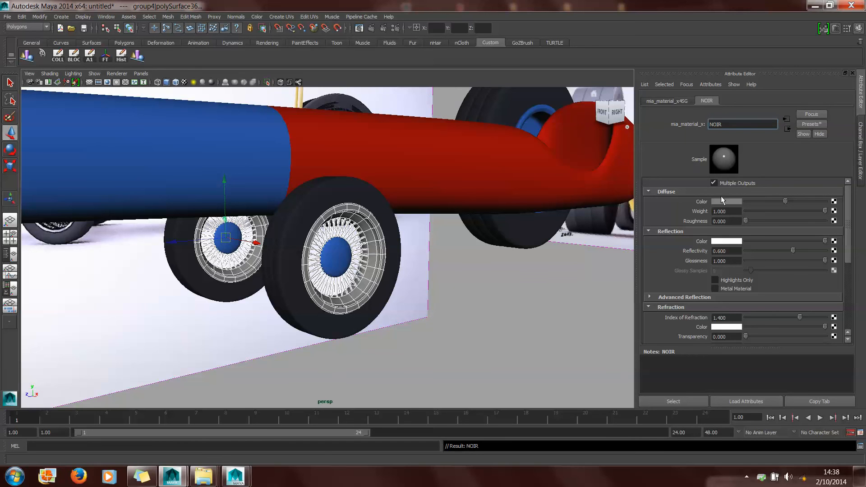
left_click_drag(770, 202, 746, 202)
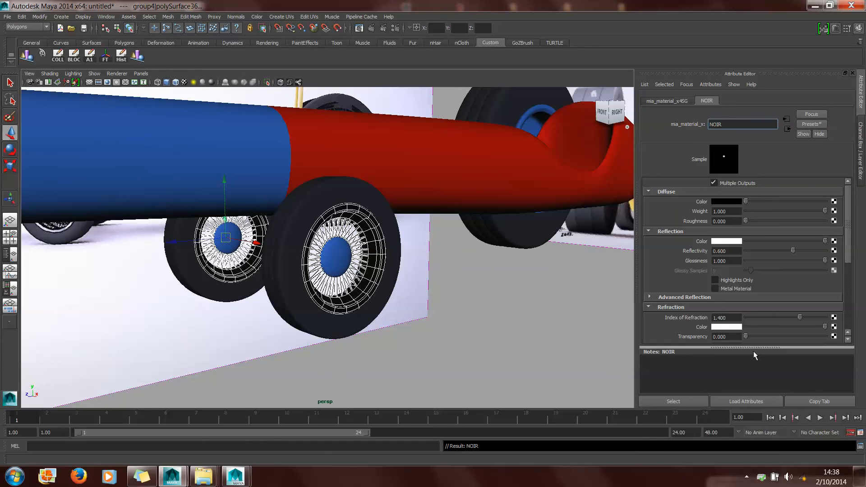
Assign the existing NOIR material to the pentagonal centre pieces of both rear wheels
left_click(533, 310)
middle_click_drag(533, 310, 439, 402, "alt")
scroll(488, 328, "down", 5)
scroll(514, 292, "up", 4)
middle_click_drag(514, 292, 403, 299, "alt")
left_click(432, 302)
left_click(426, 295, "shift")
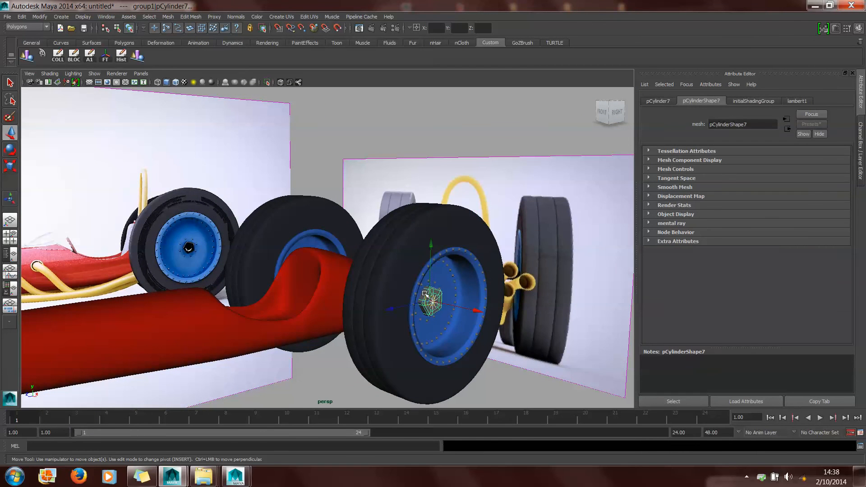
left_click_drag(325, 277, 399, 346, "alt")
left_click(348, 270, "shift")
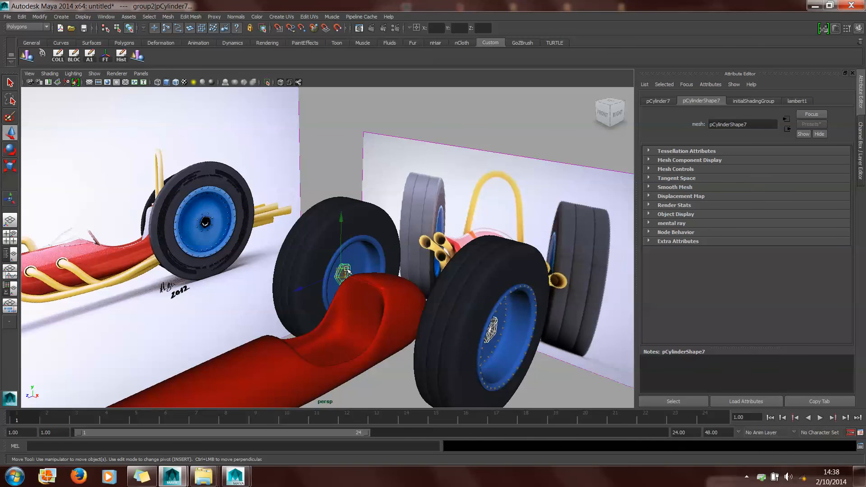
key("q")
left_click(344, 273, "shift")
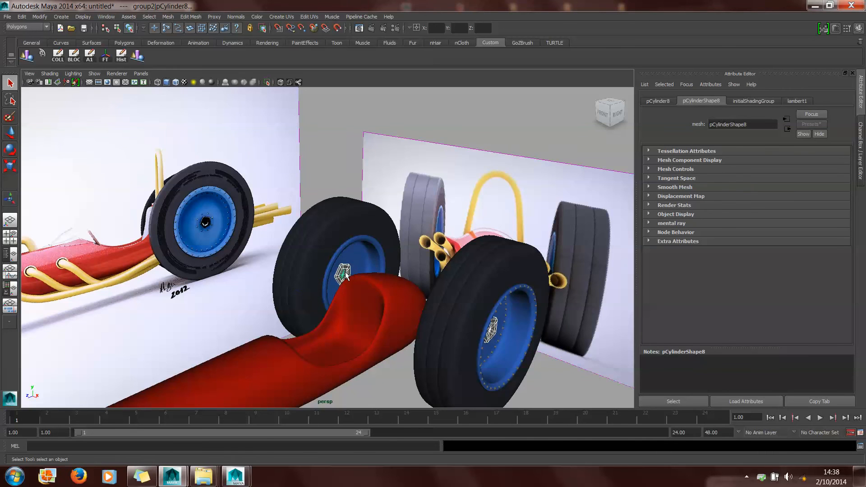
right_click_drag(346, 272, 408, 452)
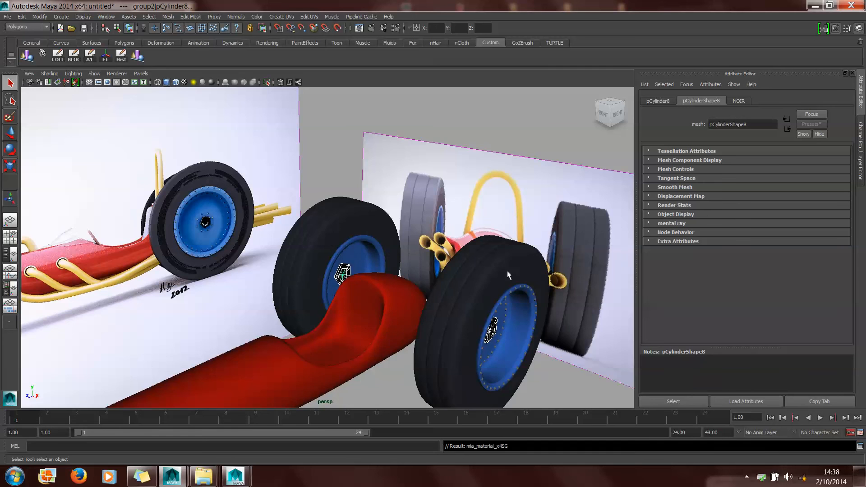
Select all parts of both rear wheels except the tyres and the blue rims
left_click_drag(508, 270, 528, 340, "alt")
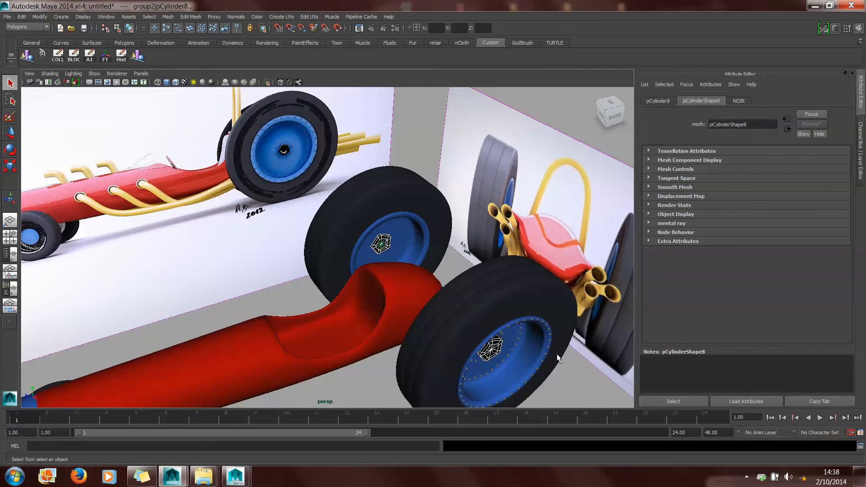
left_click_drag(563, 369, 503, 343, "alt")
left_click_drag(516, 235, 421, 373)
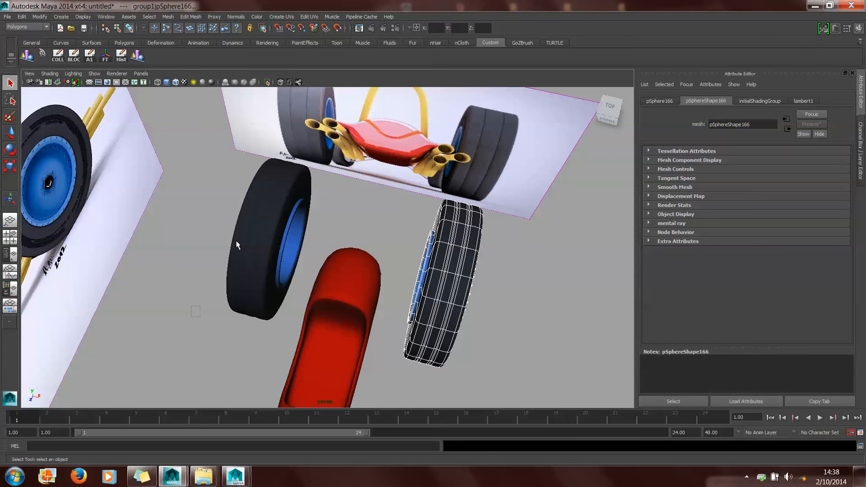
left_click_drag(236, 240, 294, 169, "shift")
left_click(278, 223, "shift")
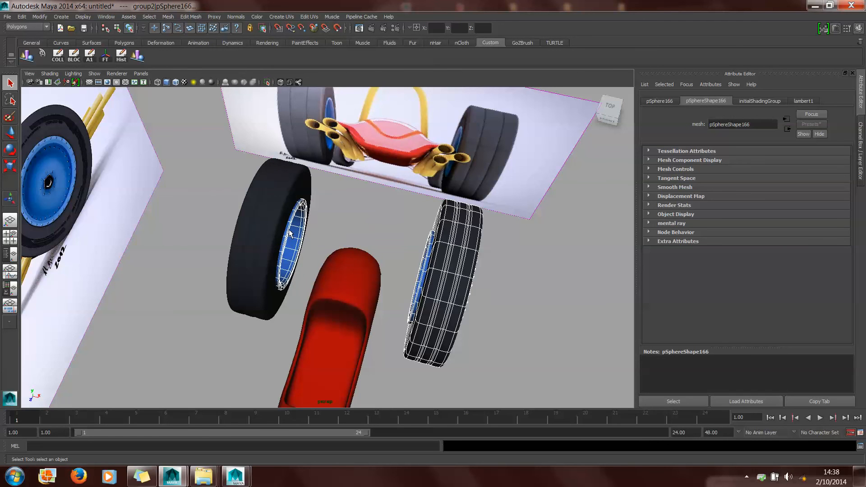
left_click(290, 234, "shift")
left_click(432, 259, "shift")
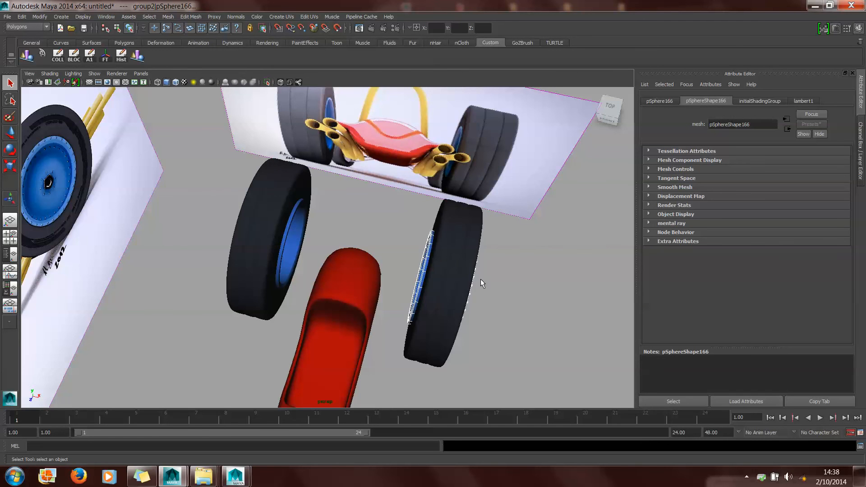
left_click(427, 258, "shift")
Remove the black pentagonal centre pieces of both rear wheels from the selection, keeping only the rivets selected
left_click_drag(485, 272, 428, 213, "alt")
middle_click_drag(453, 275, 388, 178, "alt")
left_click(385, 307, "shift")
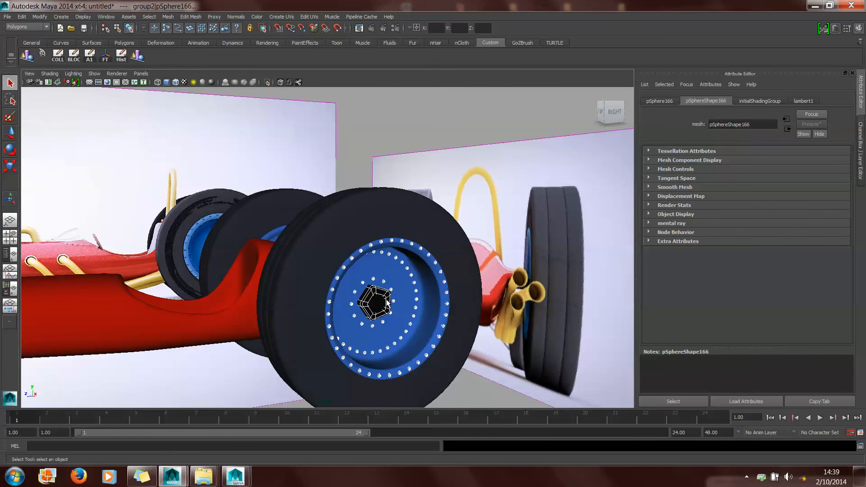
left_click(387, 299, "shift")
left_click_drag(224, 217, 258, 239, "alt")
middle_click_drag(257, 239, 378, 305, "alt")
left_click_drag(385, 292, 392, 297, "alt")
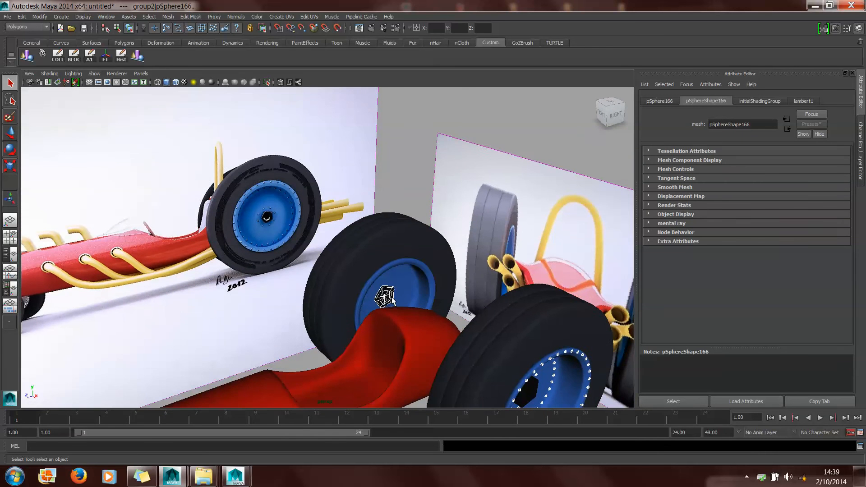
left_click(390, 295, "shift")
left_click_drag(311, 276, 293, 262, "alt")
middle_click_drag(488, 273, 495, 262, "alt")
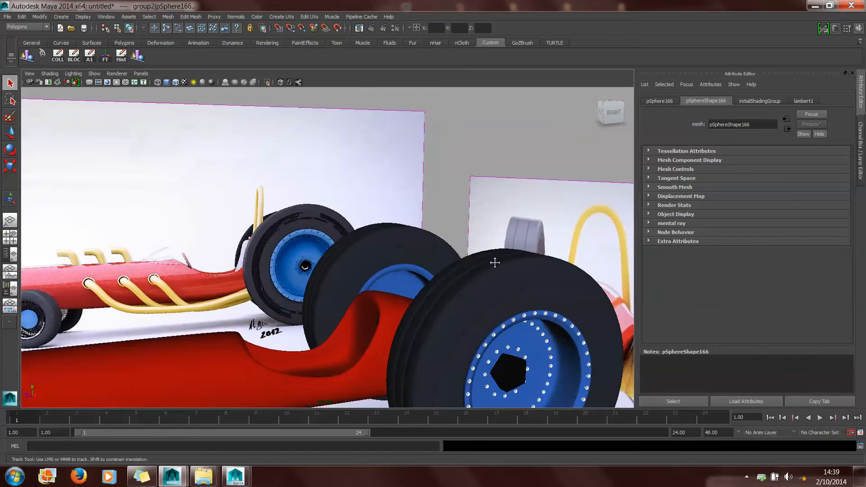
left_click_drag(495, 262, 436, 238, "alt")
Assign a new mental ray mia_material_x to the selected rear-wheel rivets and replace its settings with the Chrome preset
right_click_drag(437, 238, 445, 418)
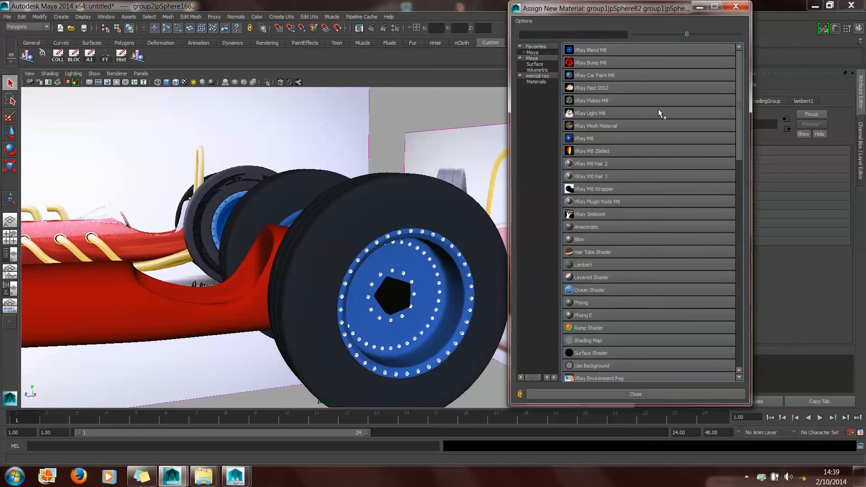
left_click(539, 82)
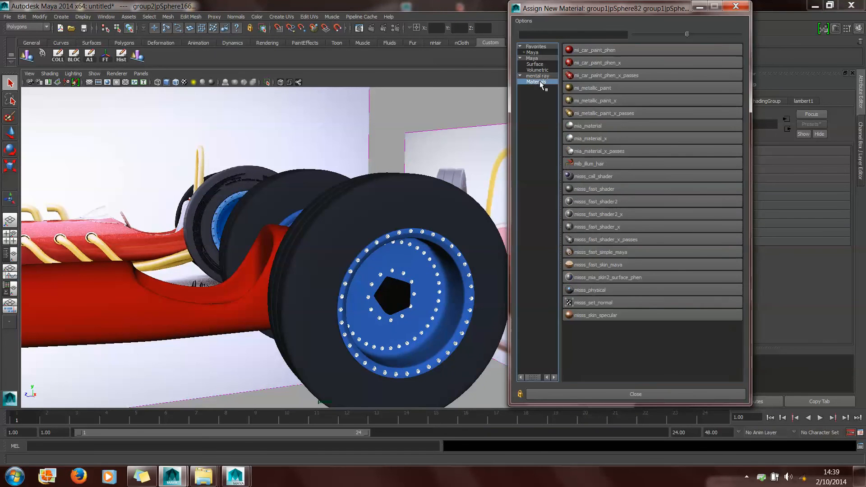
left_click(596, 138)
left_click(808, 124)
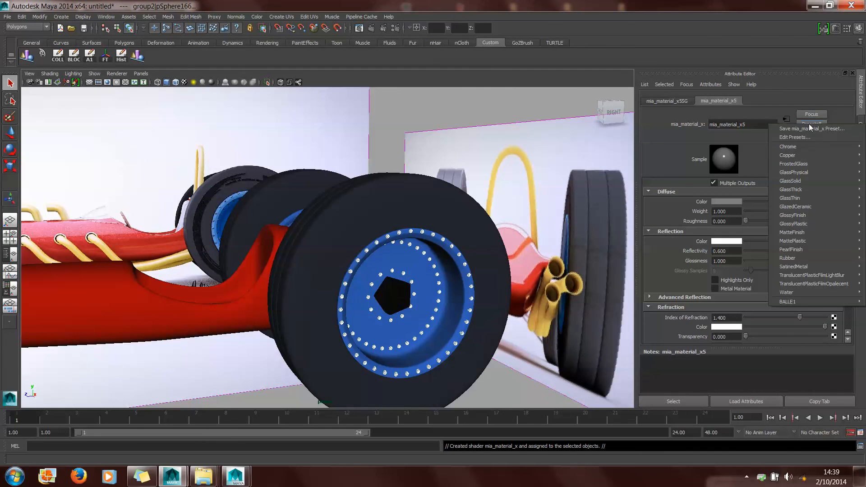
mouse_move(801, 148)
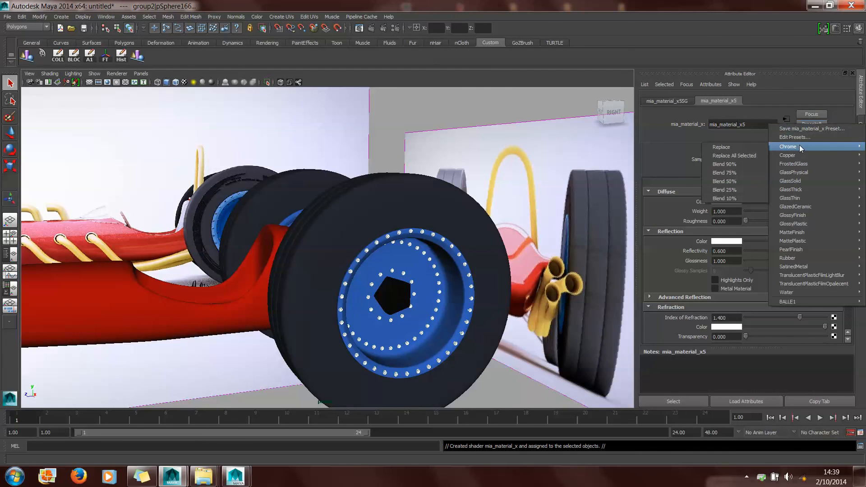
left_click(746, 147)
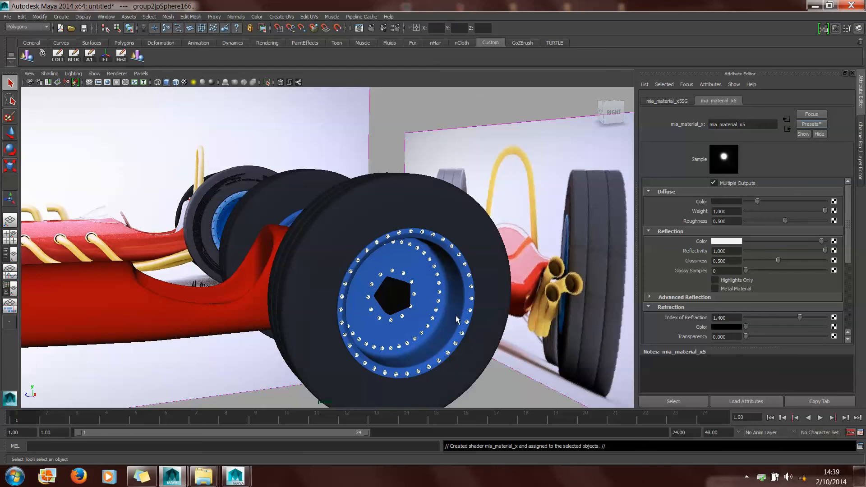
Clear the selection and examine the coloured dragster from several angles against the reference images
left_click(258, 379)
scroll(266, 370, "down", 5)
left_click_drag(273, 360, 283, 375, "alt")
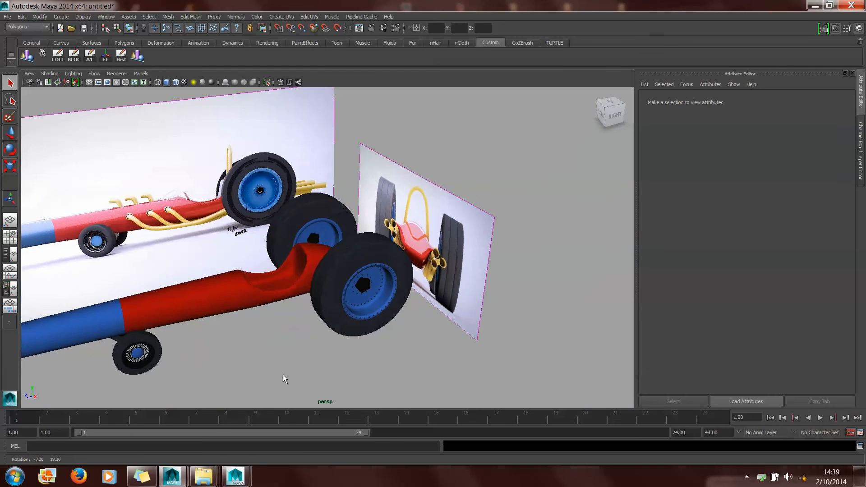
middle_click_drag(283, 375, 437, 341, "alt")
left_click_drag(437, 341, 460, 298, "alt")
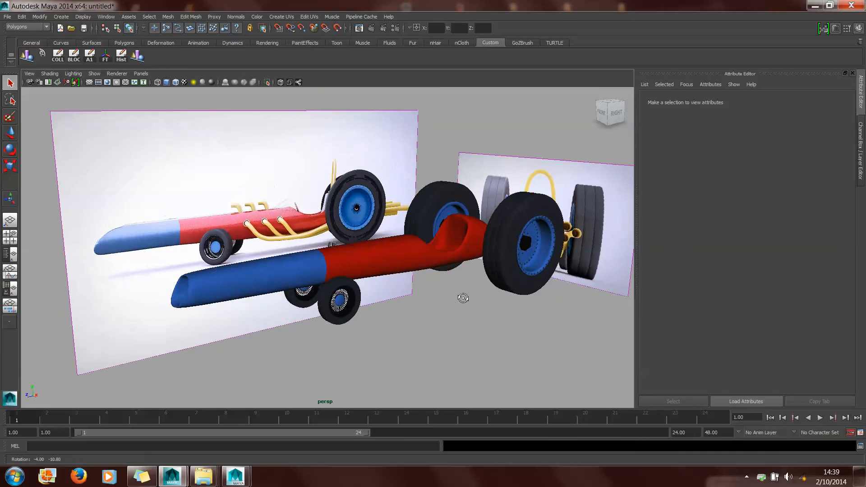
middle_click_drag(460, 298, 492, 299, "alt")
right_click_drag(492, 300, 445, 313, "alt")
left_click_drag(445, 313, 491, 318, "alt")
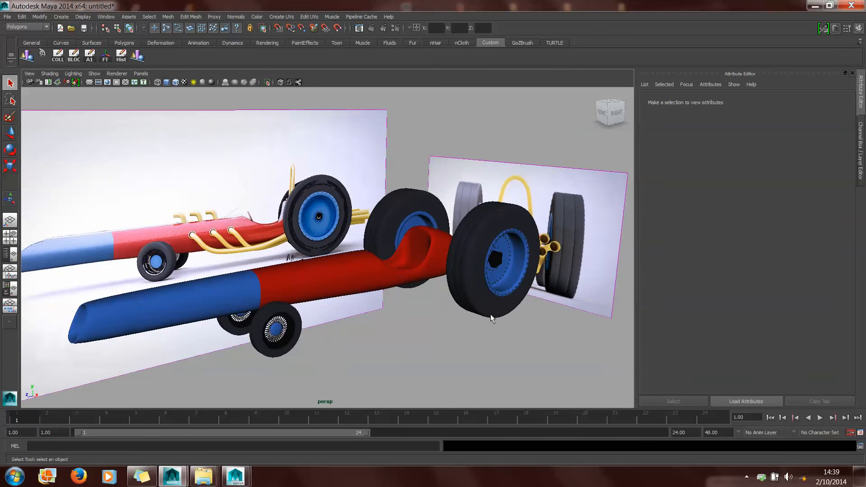